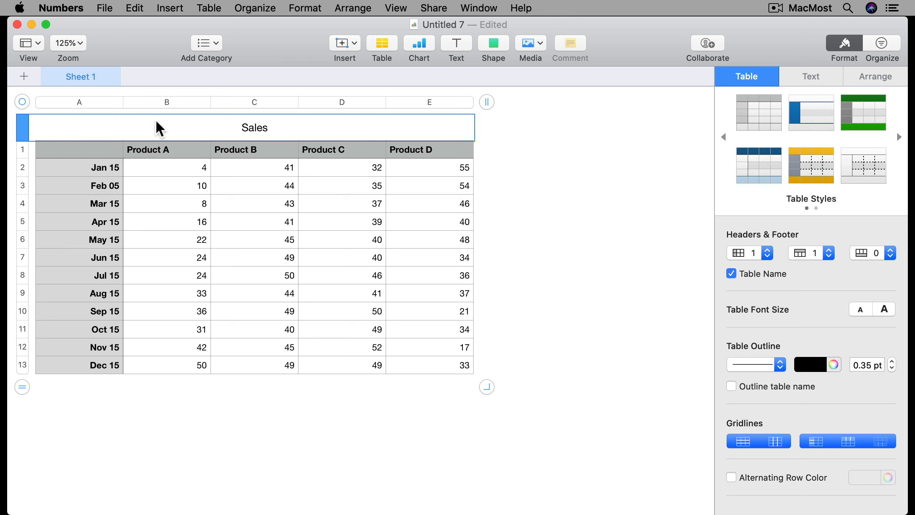
# Narrow the Sales table to make room beside it and insert a 2D column chart from its data.
pyautogui.click(21, 104)
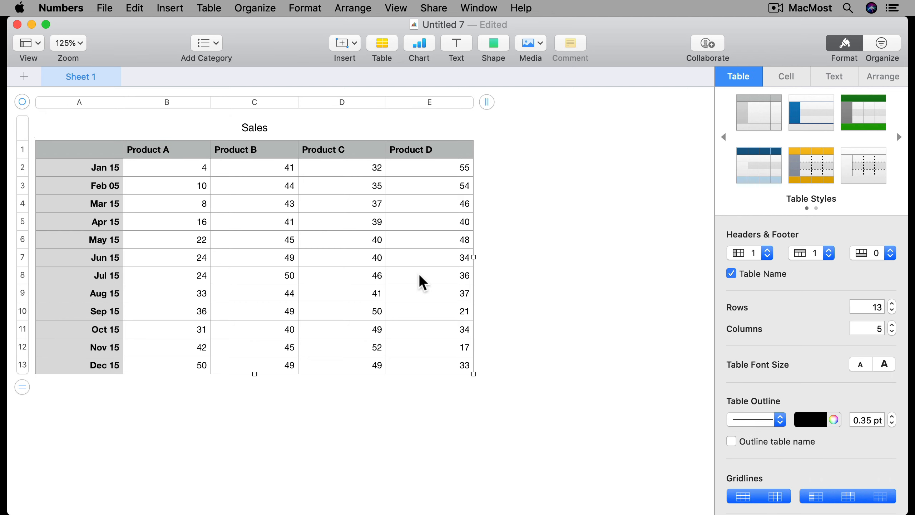
pyautogui.moveTo(473, 257); pyautogui.dragTo(297, 255)
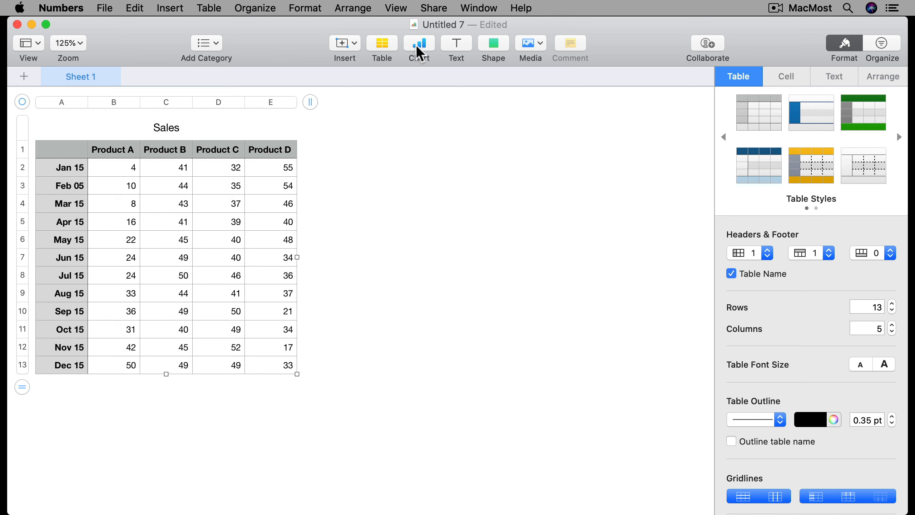
pyautogui.click(418, 54)
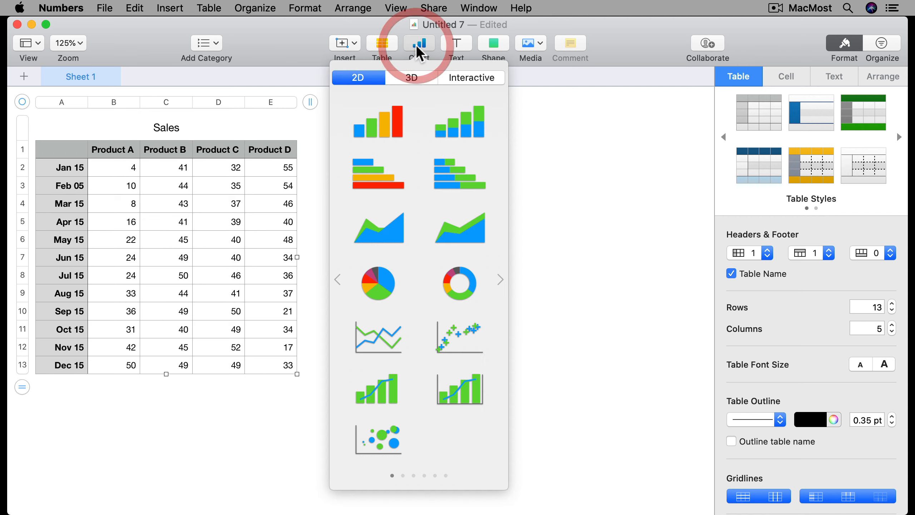
pyautogui.click(385, 126)
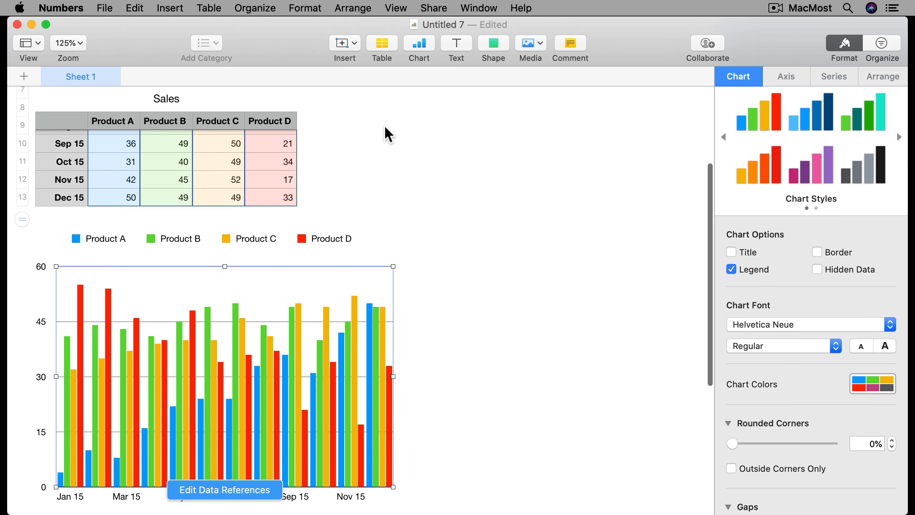
# Move the column chart beside the Sales table, with its plot area level with the table's rows.
pyautogui.moveTo(131, 382); pyautogui.dragTo(419, 198)
pyautogui.scroll(5, 384, 317)
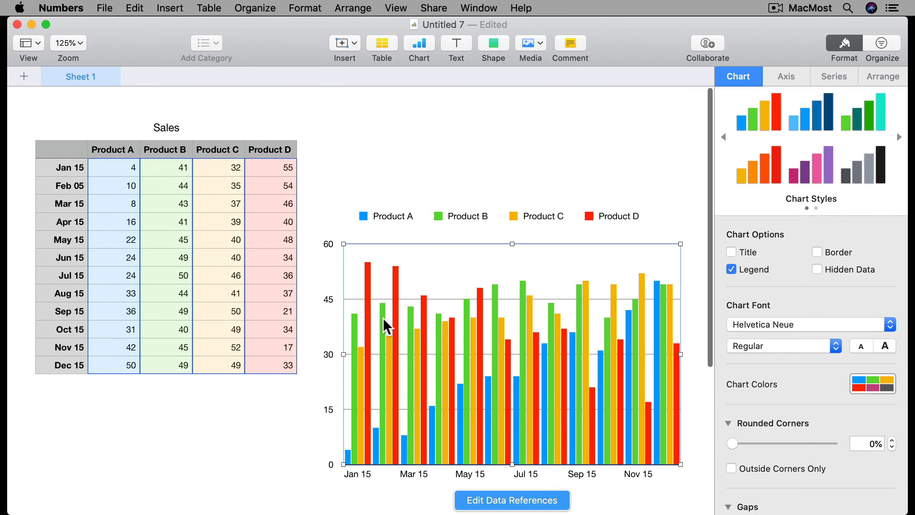
pyautogui.moveTo(395, 360); pyautogui.dragTo(385, 254)
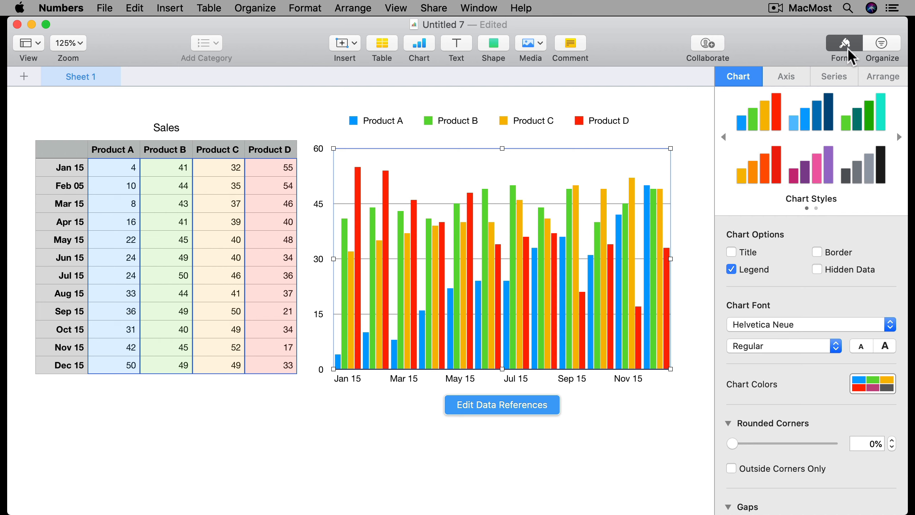
# Change the product sales chart's type to 2D Stacked Column.
pyautogui.scroll(-8, 762, 331)
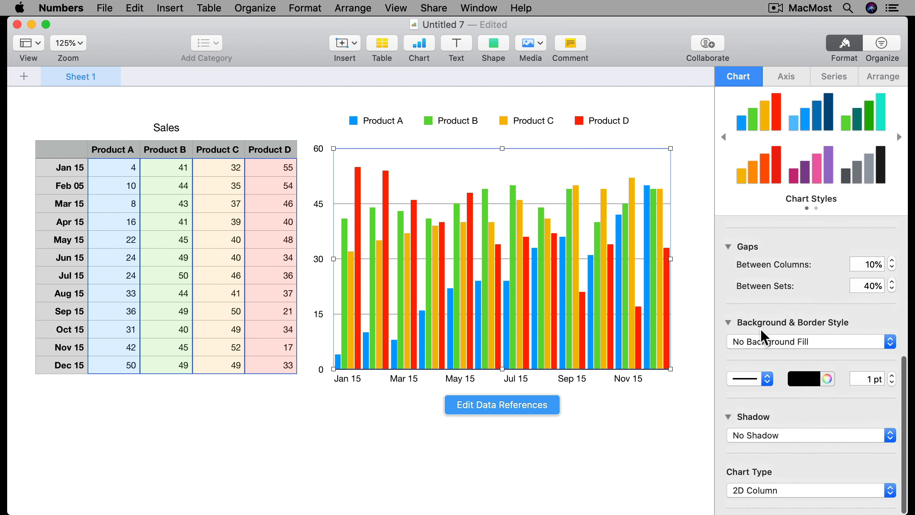
pyautogui.click(767, 485)
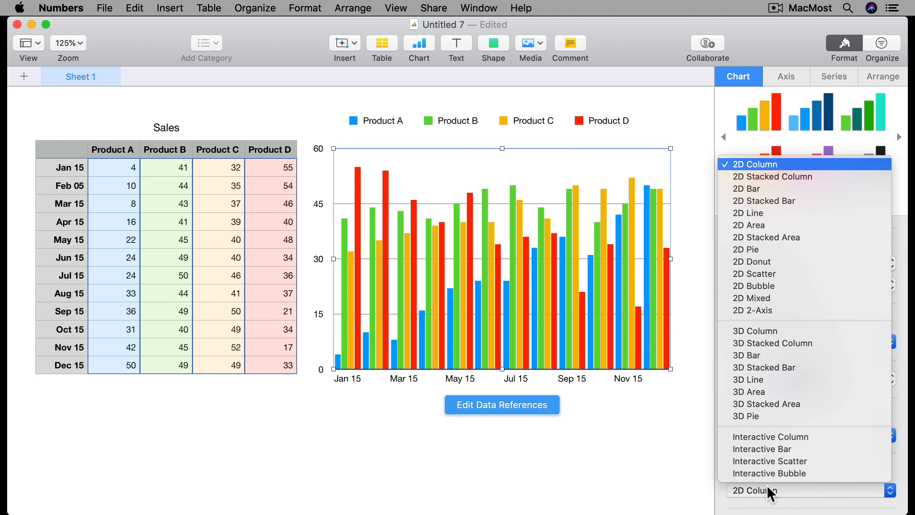
pyautogui.click(771, 180)
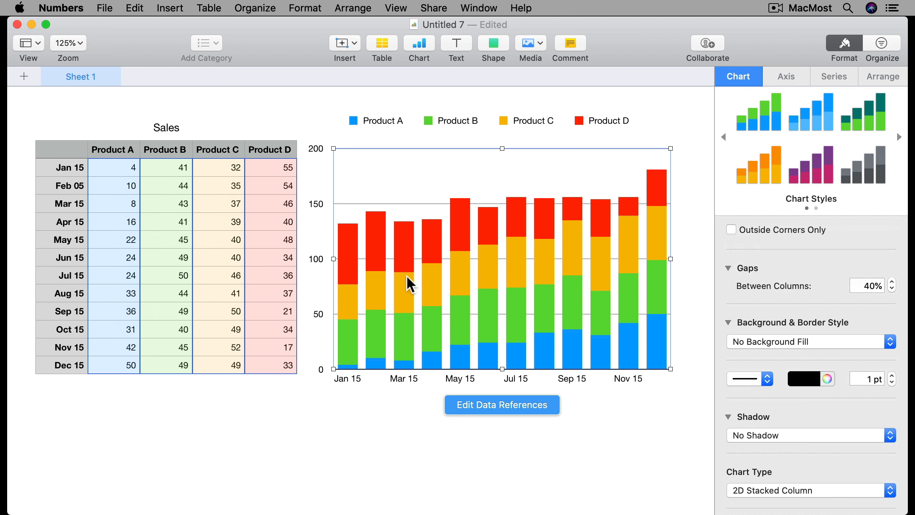
# Try the chart as a 2D Bar chart, and switch it to 2D Stacked Bar.
pyautogui.click(761, 487)
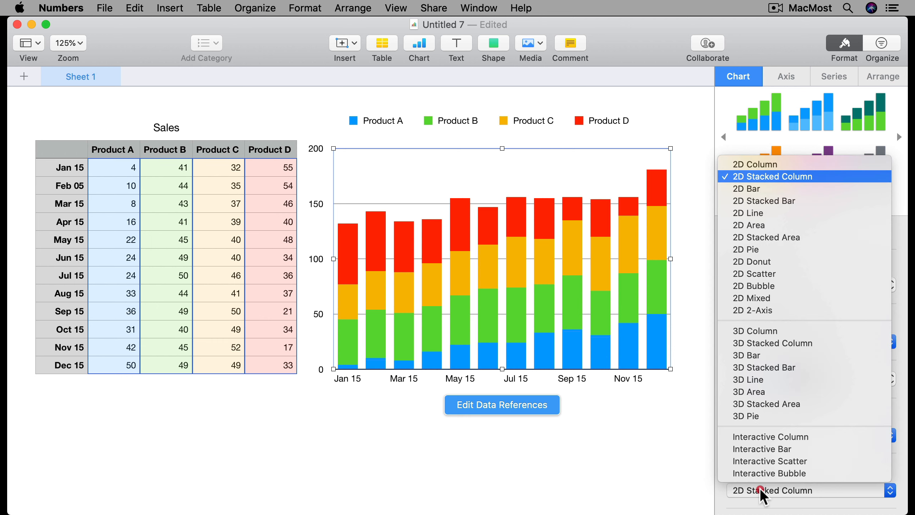
pyautogui.click(761, 191)
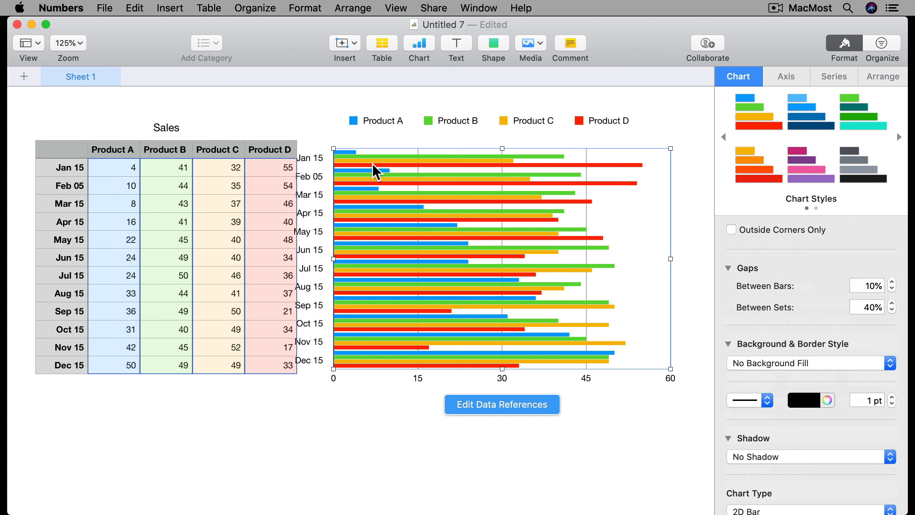
pyautogui.click(765, 510)
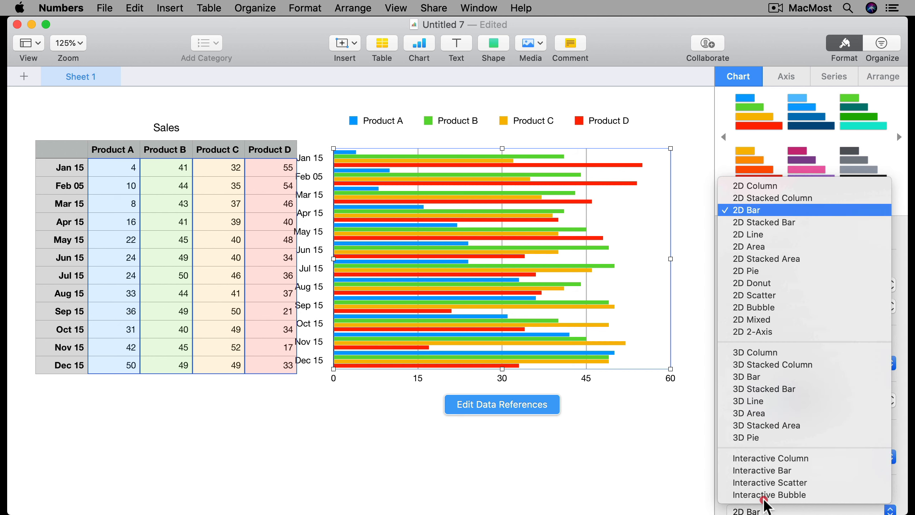
pyautogui.click(773, 221)
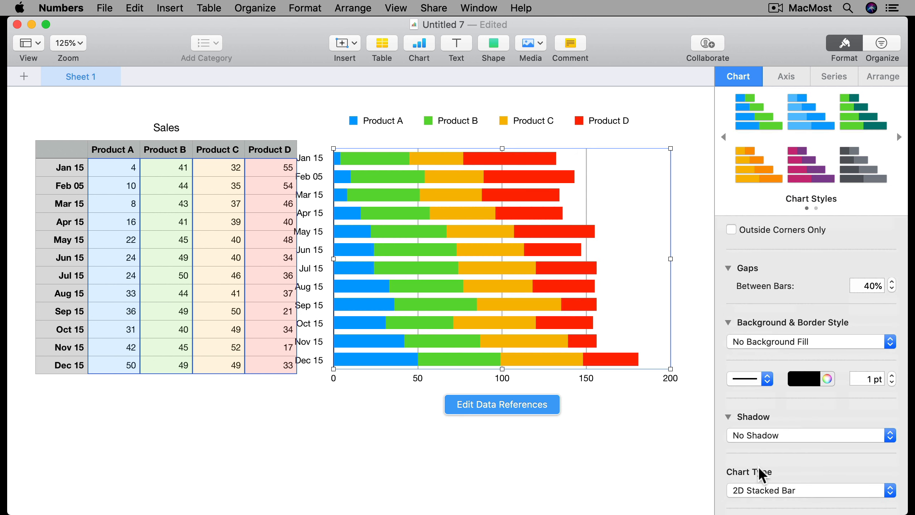
# Change the chart type to 2D Line to plot each product's sales over the months.
pyautogui.click(756, 487)
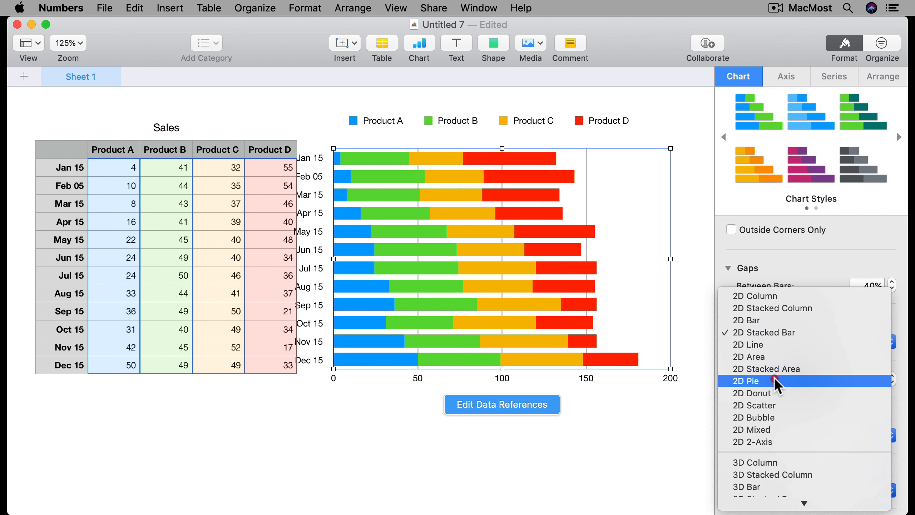
pyautogui.click(771, 345)
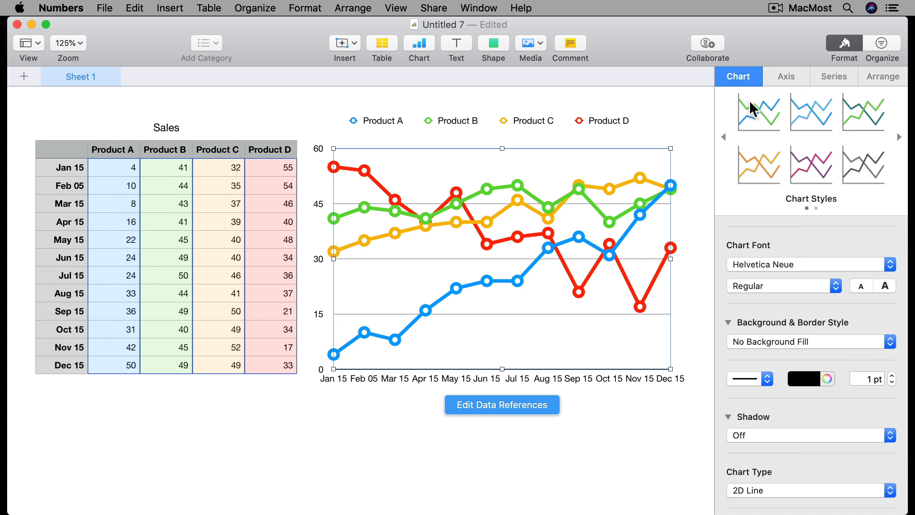
# Add linear trendlines to all the product series in the line chart.
pyautogui.click(835, 75)
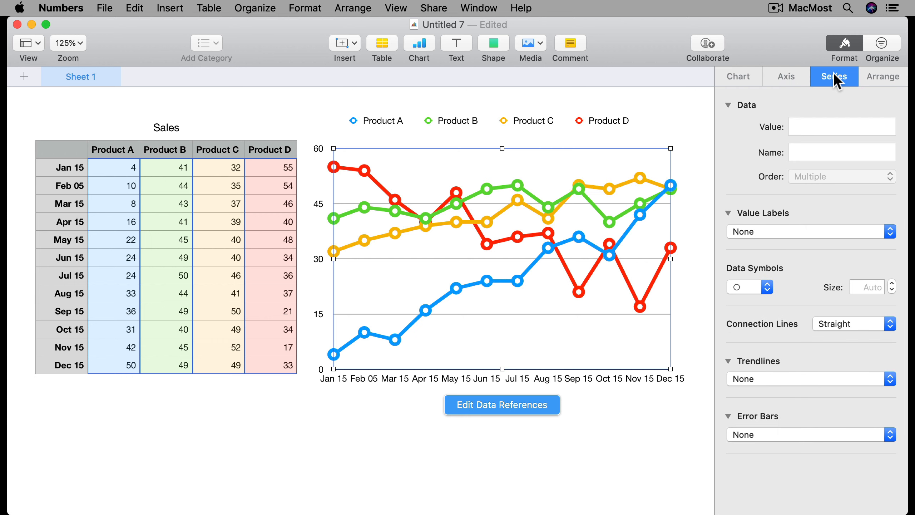
pyautogui.click(788, 378)
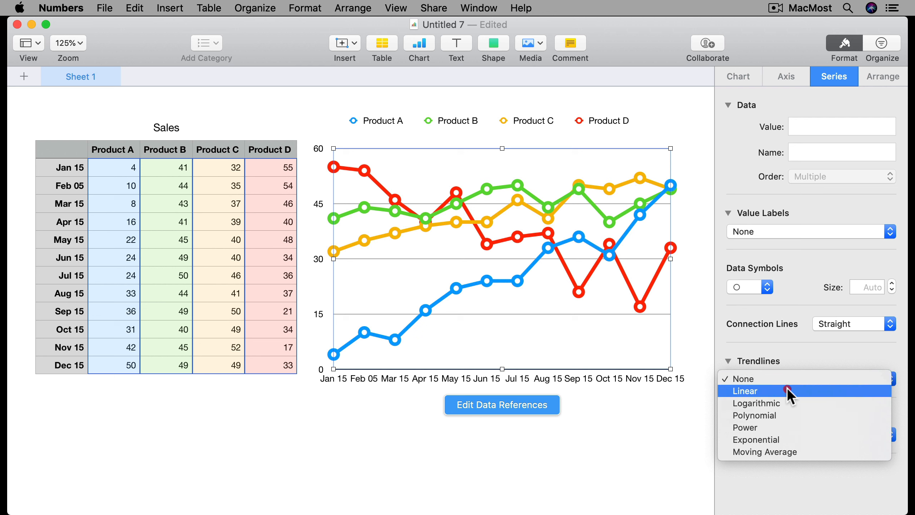
pyautogui.click(787, 391)
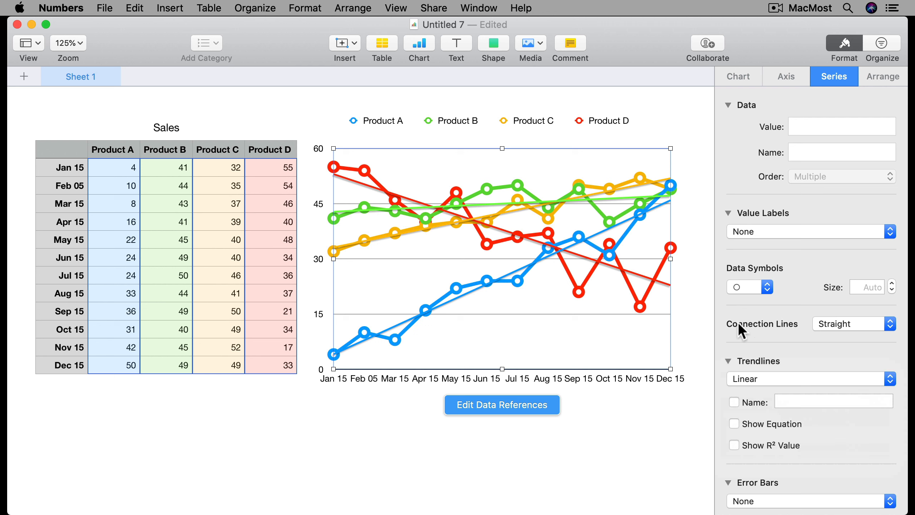
# Switch the trendlines to Moving Average, try a period of 3, and set the period back to 2.
pyautogui.click(759, 378)
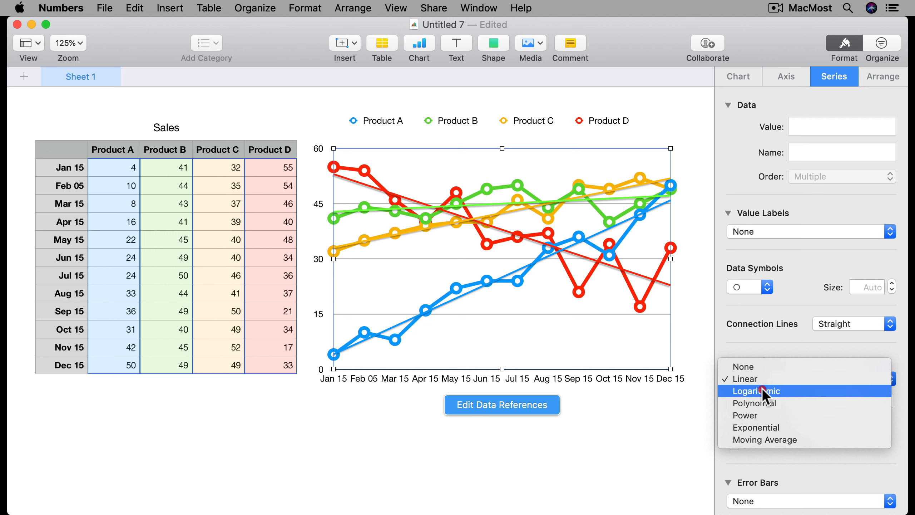
pyautogui.click(767, 438)
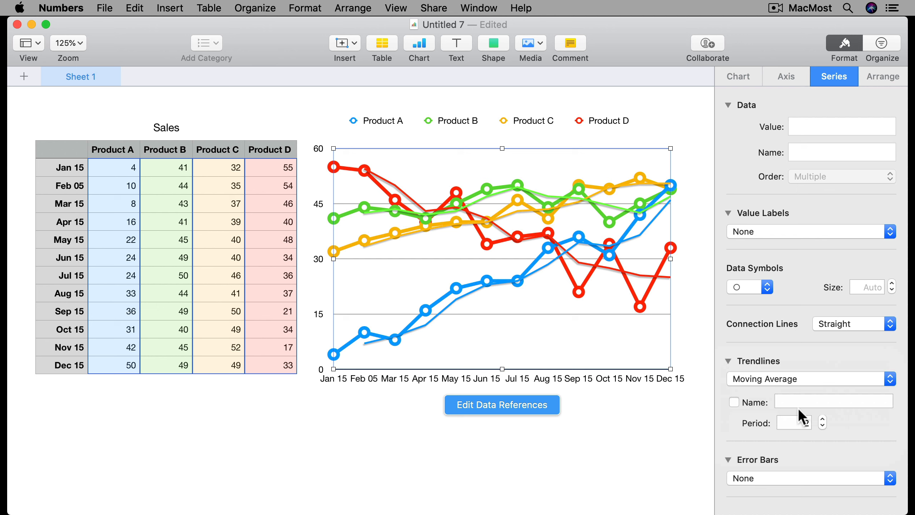
pyautogui.click(822, 419)
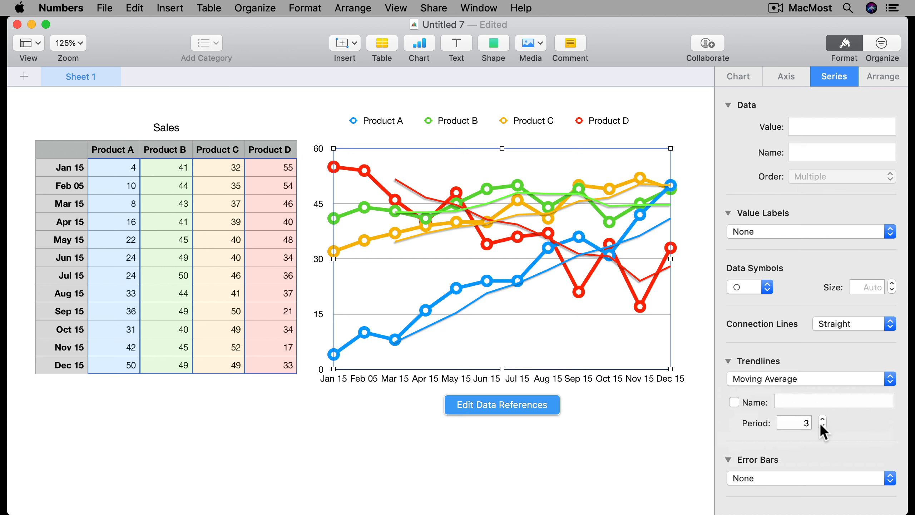
pyautogui.click(822, 426)
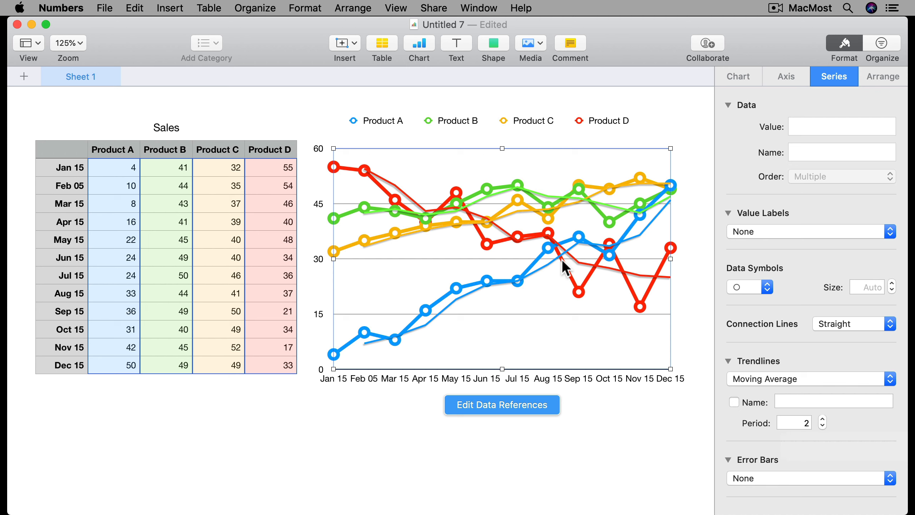
# Remove the trendlines from all product series by setting them to None.
pyautogui.click(790, 383)
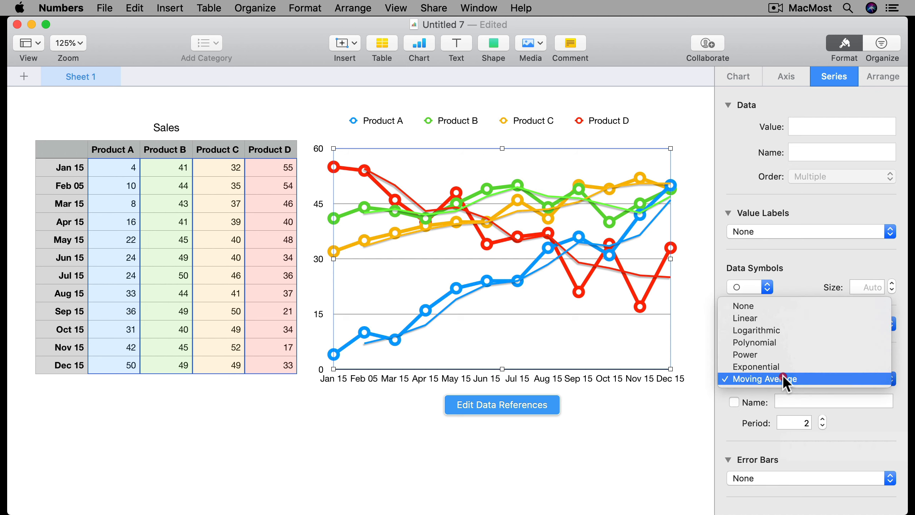
pyautogui.click(775, 306)
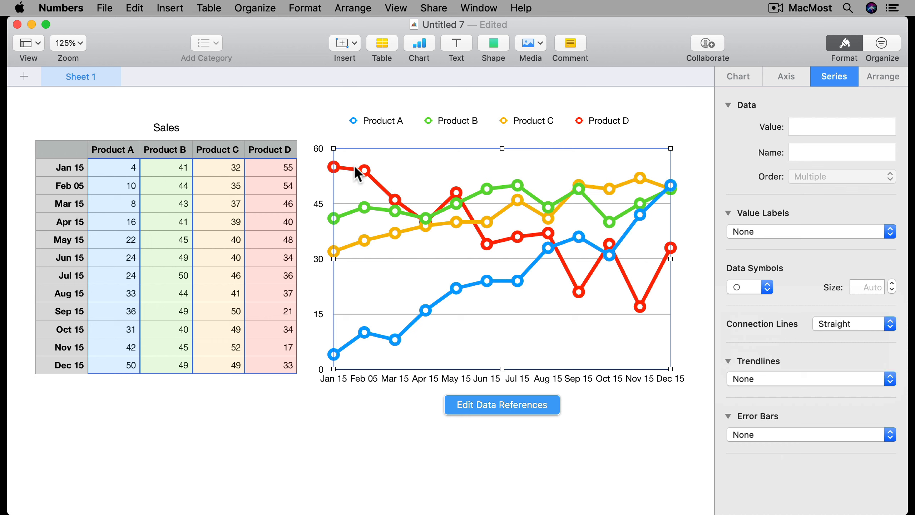
# Try diamond data symbols on the chart lines, and set the data symbols to None.
pyautogui.click(754, 287)
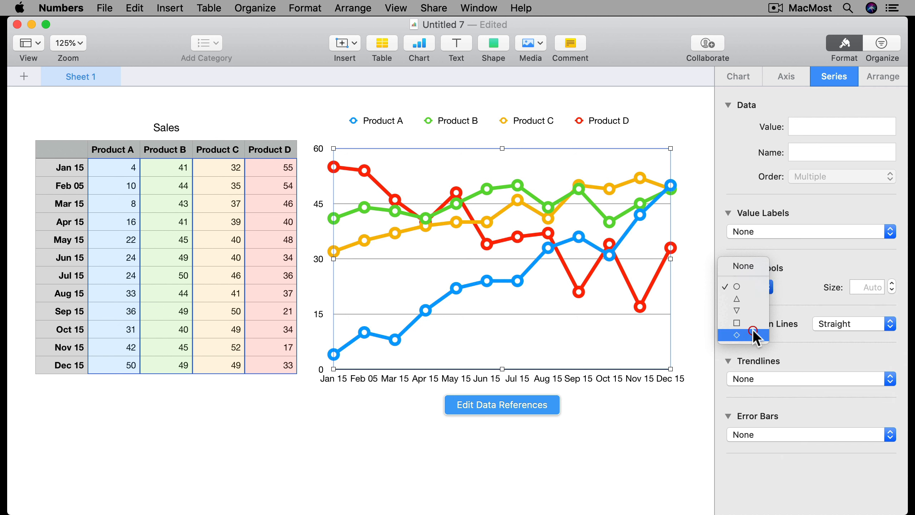
pyautogui.click(752, 330)
pyautogui.click(753, 282)
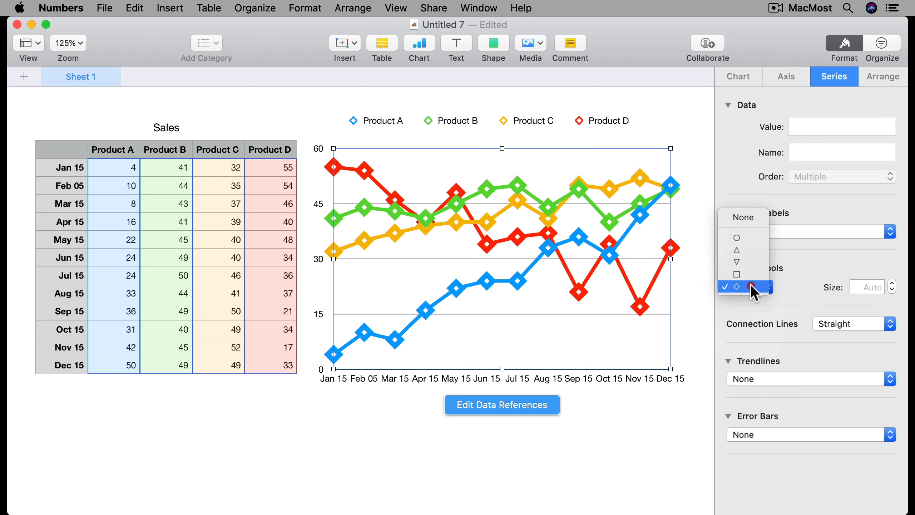
pyautogui.click(748, 214)
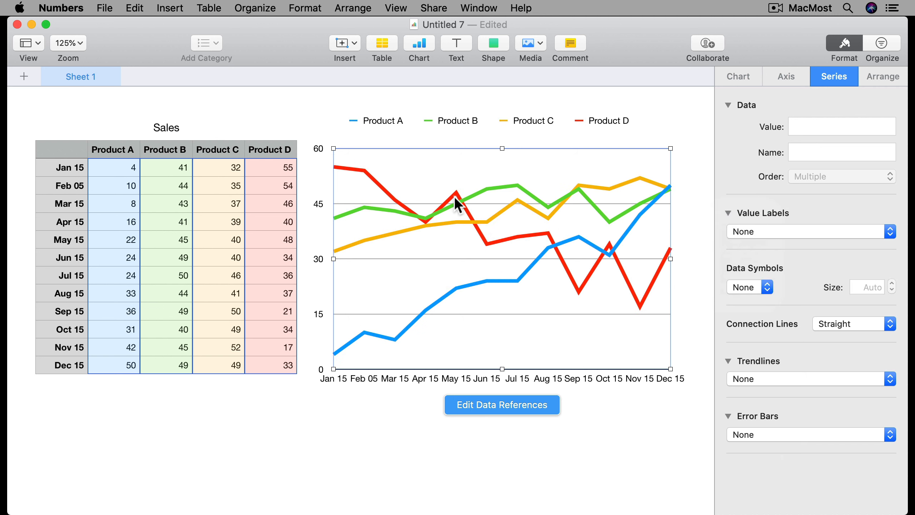
# Try Curved connection lines for the series, and set them back to Straight.
pyautogui.click(850, 324)
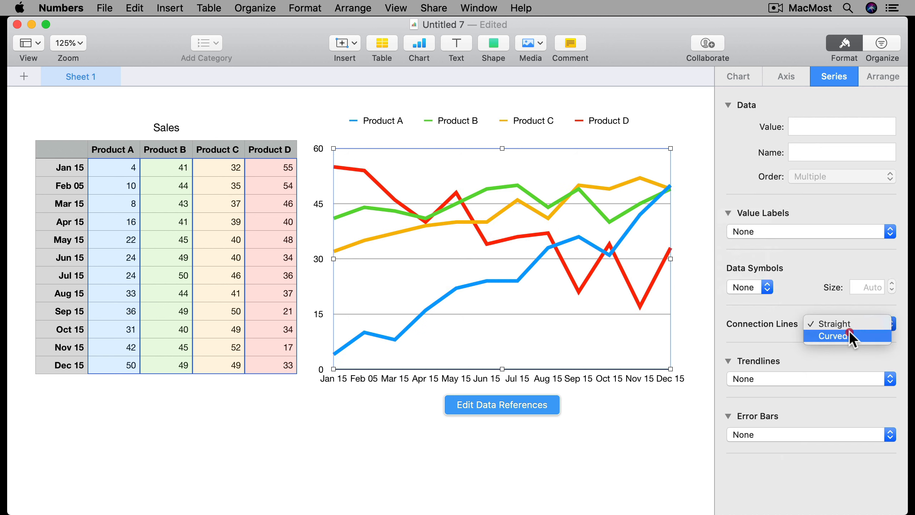
pyautogui.click(849, 331)
pyautogui.click(841, 323)
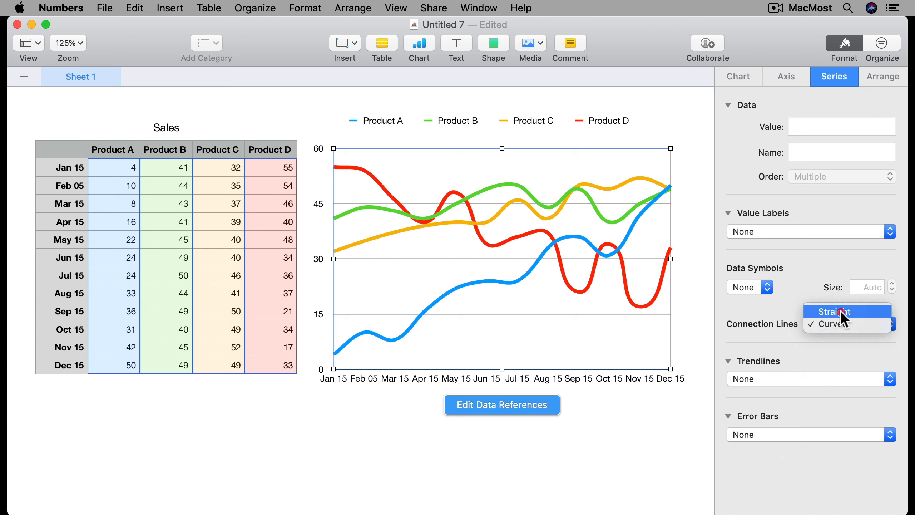
pyautogui.click(841, 310)
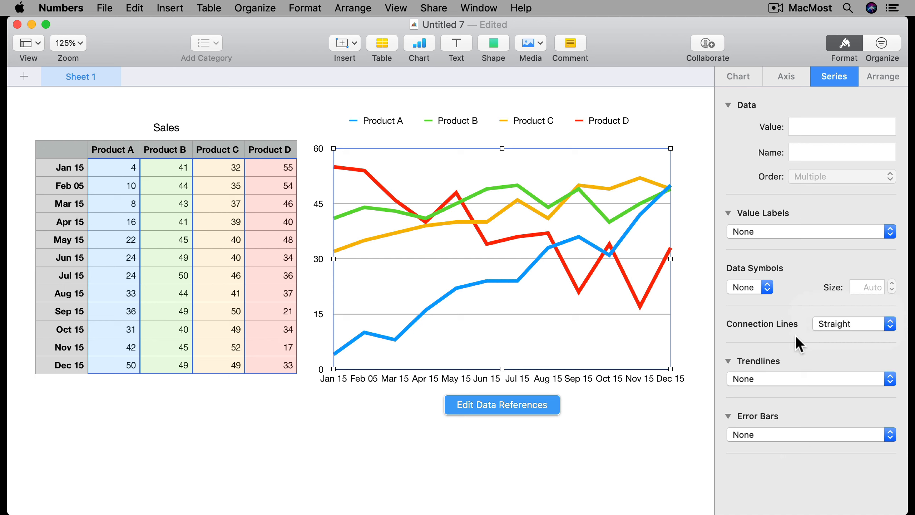
# Show value labels in Number format on the lines, and set the value labels back to None.
pyautogui.click(778, 232)
pyautogui.click(780, 272)
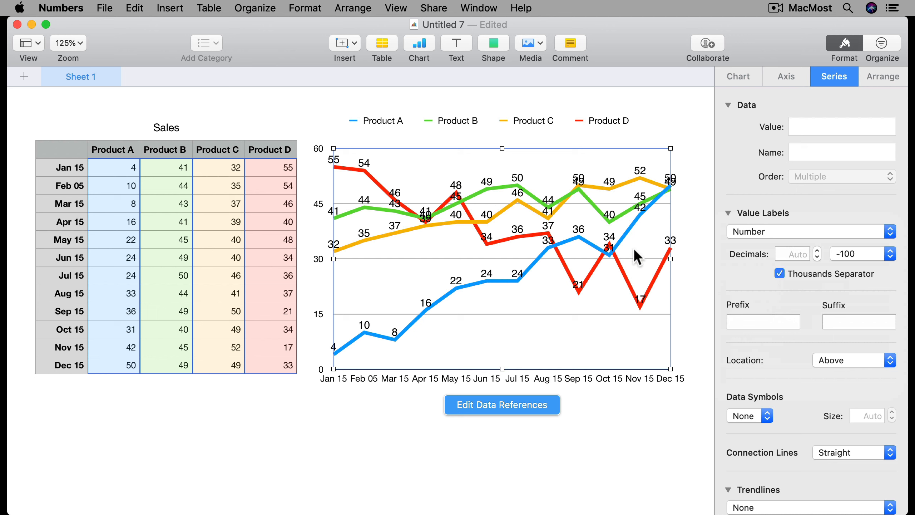
pyautogui.click(772, 232)
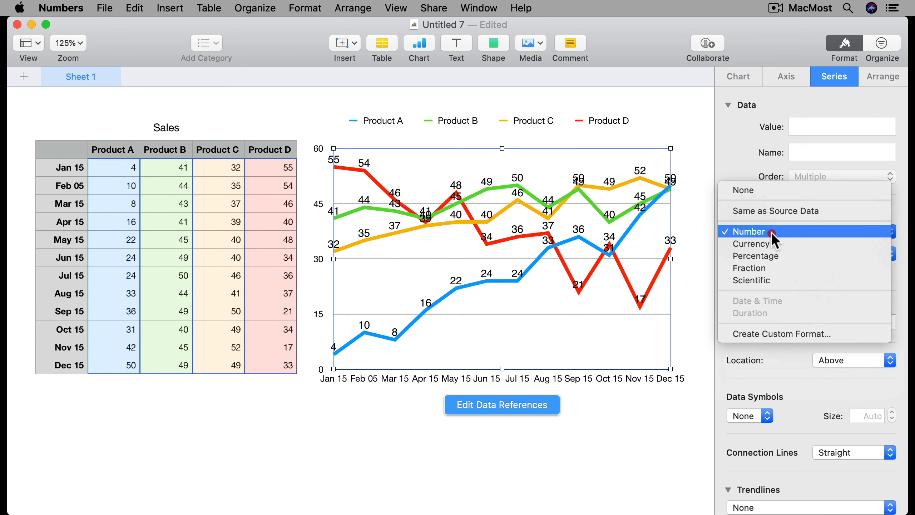
pyautogui.click(764, 191)
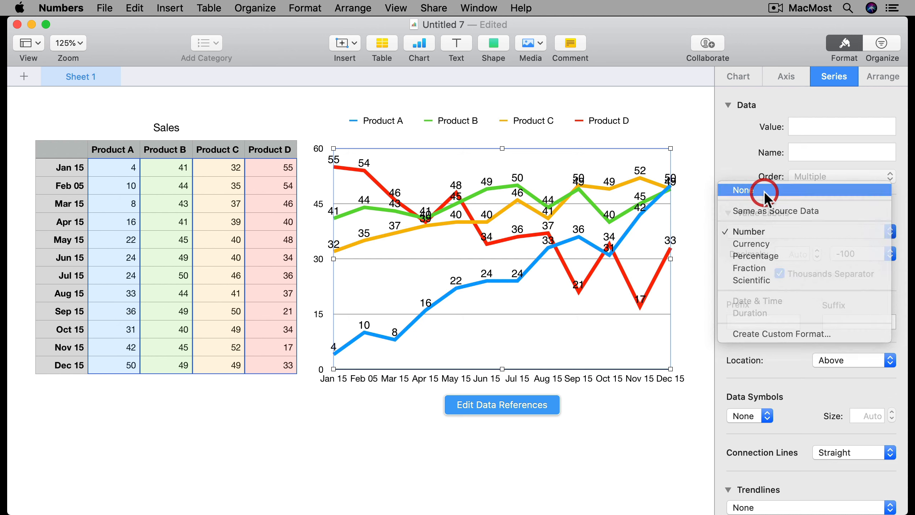
# Open the chart's axis settings and display the options for the Category (X) axis.
pyautogui.click(790, 75)
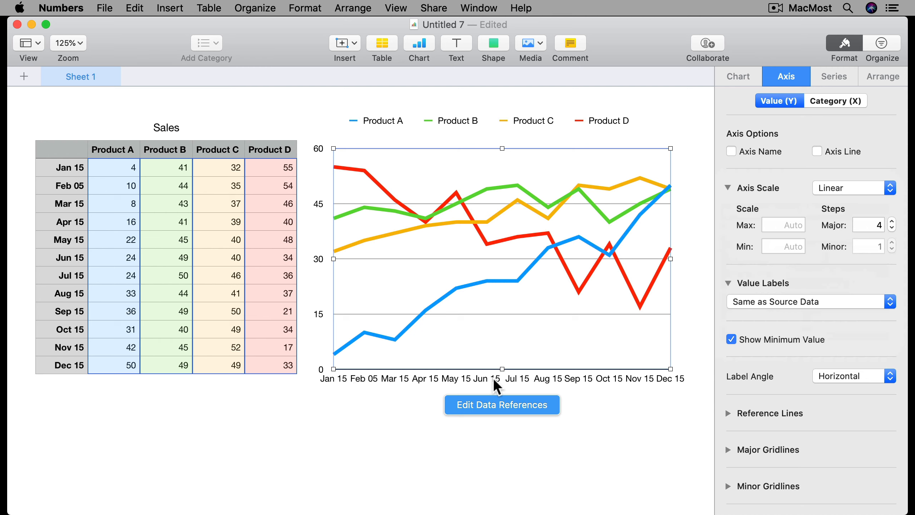
pyautogui.click(836, 105)
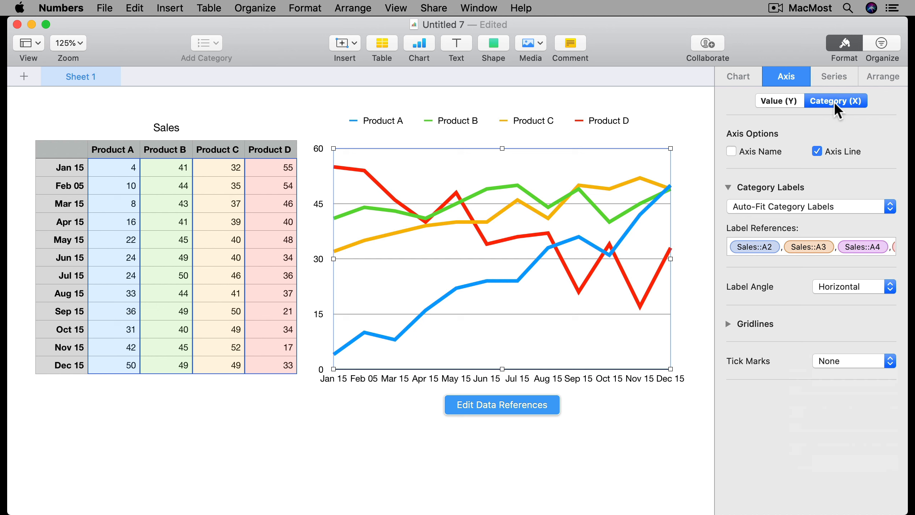
# Try the Left Vertical and Right Vertical angles for the category labels, and set the label angle to Right Diagonal.
pyautogui.click(831, 287)
pyautogui.click(834, 263)
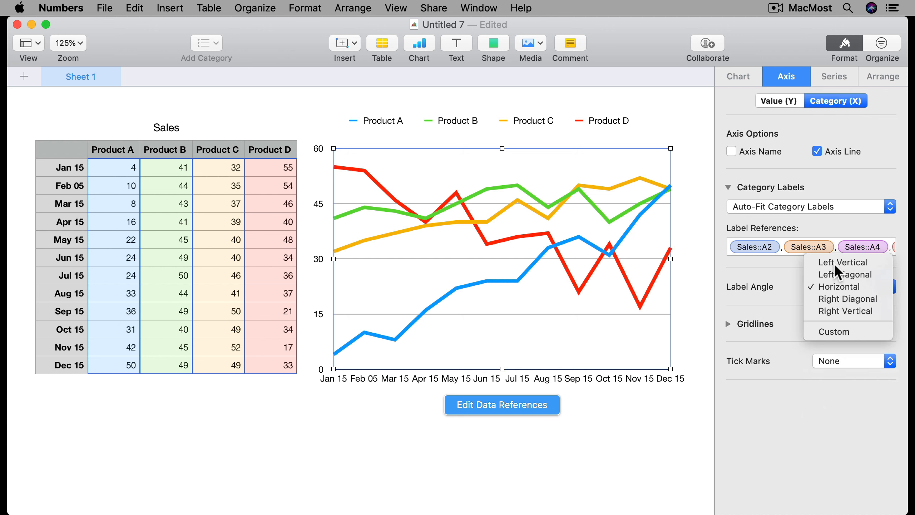
pyautogui.click(840, 286)
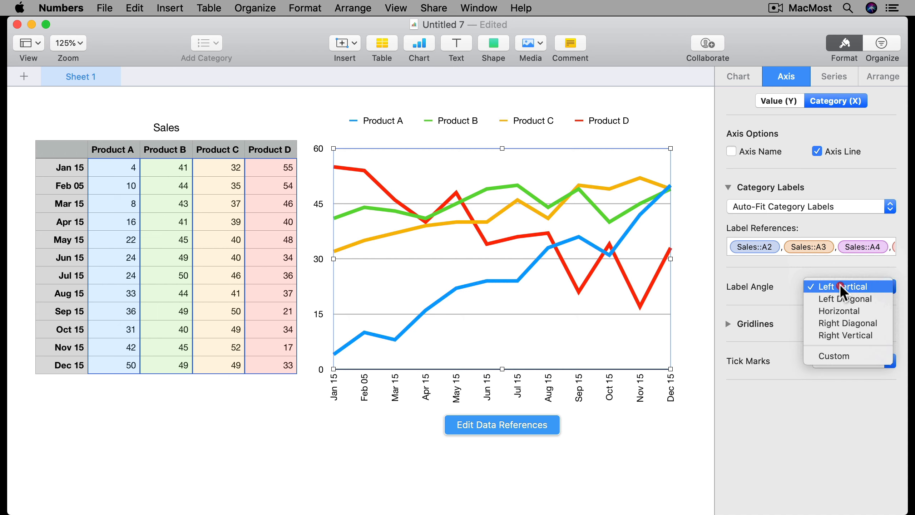
pyautogui.click(842, 335)
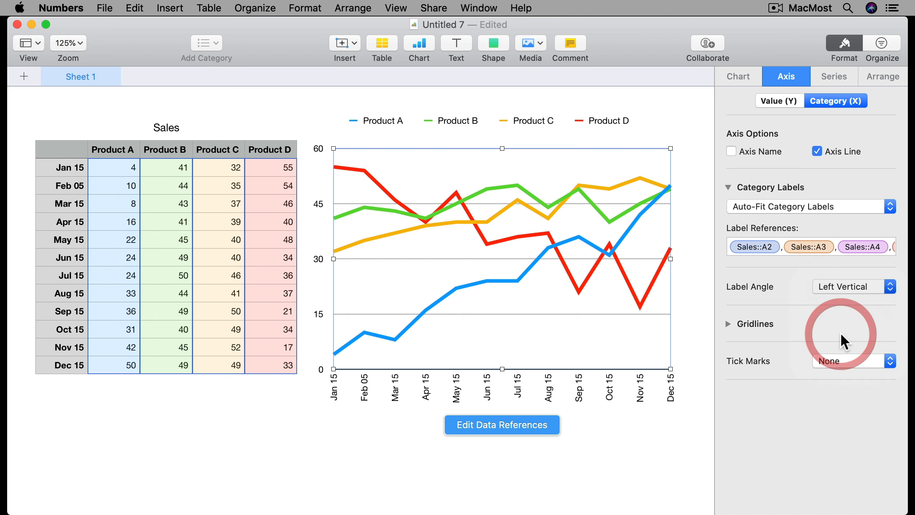
pyautogui.click(840, 287)
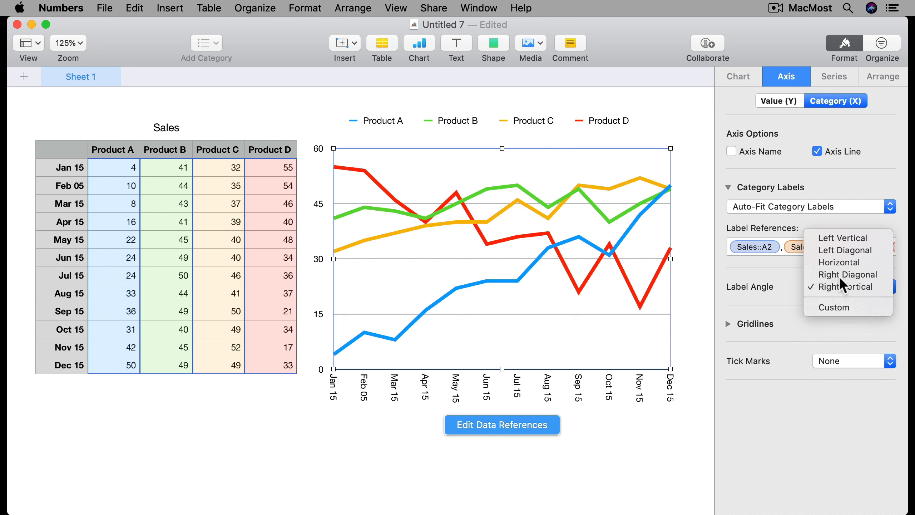
pyautogui.click(841, 277)
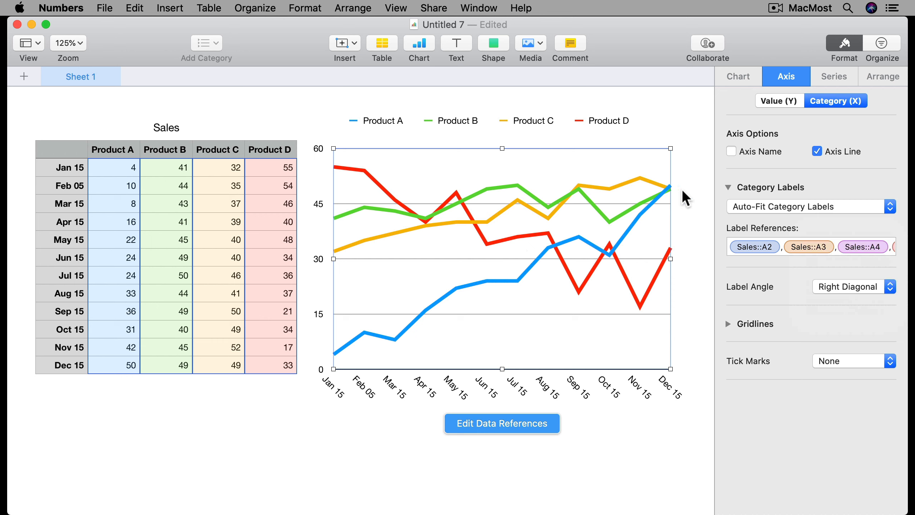
# Add solid light gray gridlines to the category axis and set its label angle to Right Vertical.
pyautogui.click(729, 323)
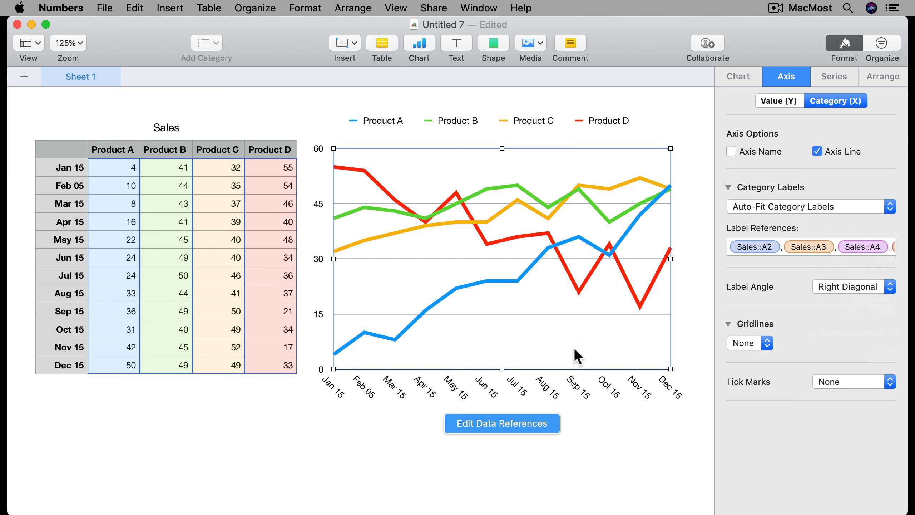
pyautogui.click(751, 343)
pyautogui.click(754, 351)
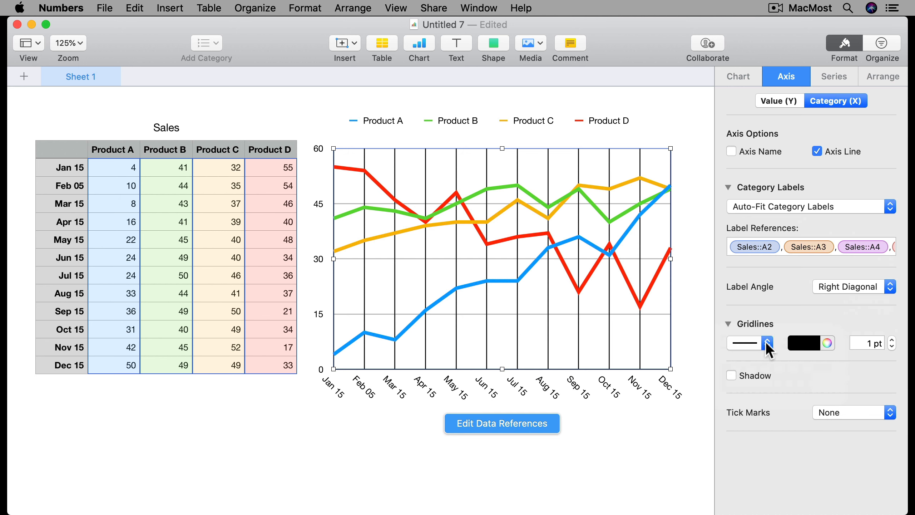
pyautogui.click(812, 343)
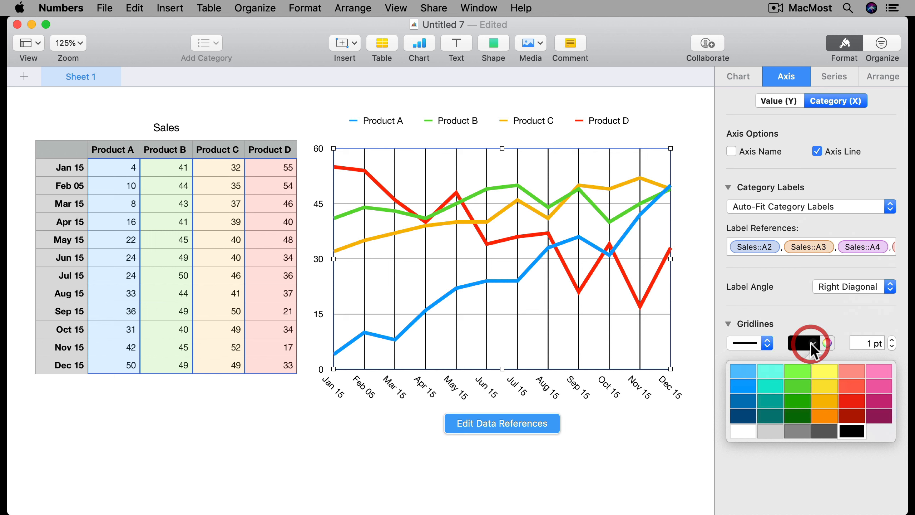
pyautogui.click(773, 431)
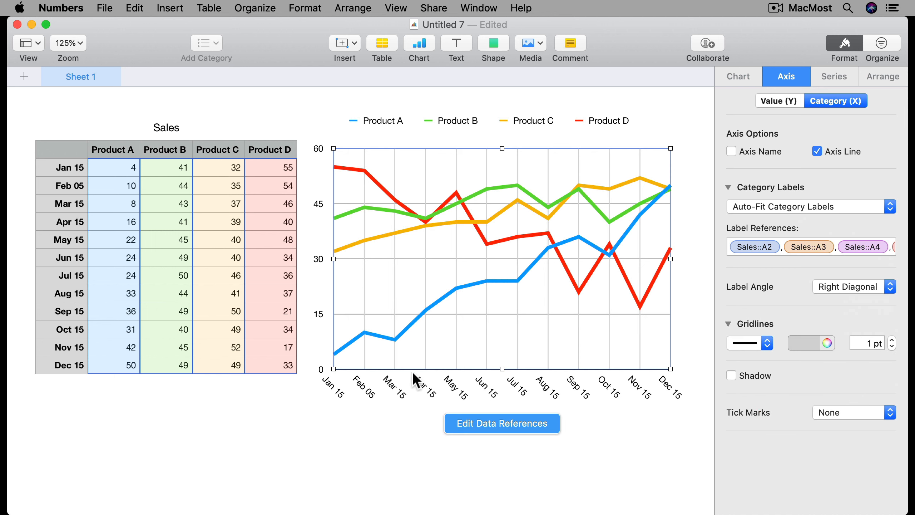
pyautogui.click(836, 286)
pyautogui.click(843, 296)
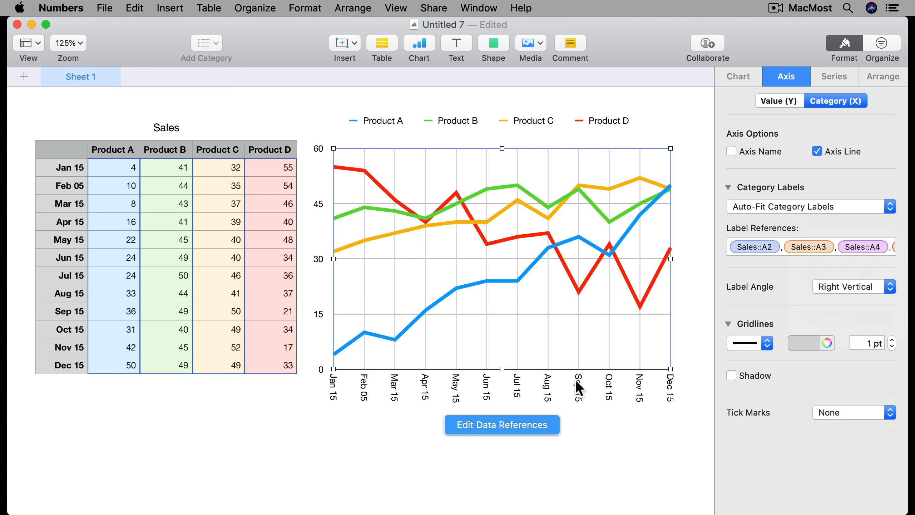
# Try 7 major steps on the value axis scale, and set the major steps to 6.
pyautogui.click(776, 101)
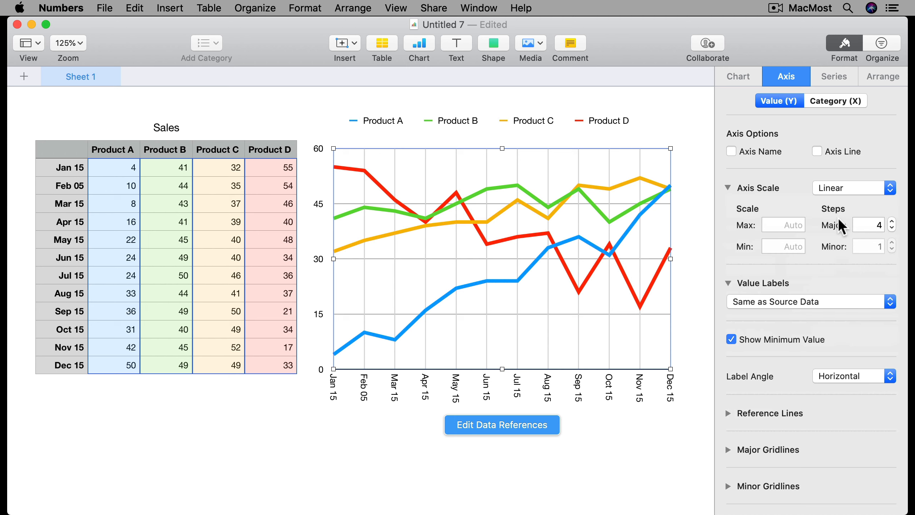
pyautogui.click(893, 221)
pyautogui.click(893, 221)
pyautogui.click(893, 221)
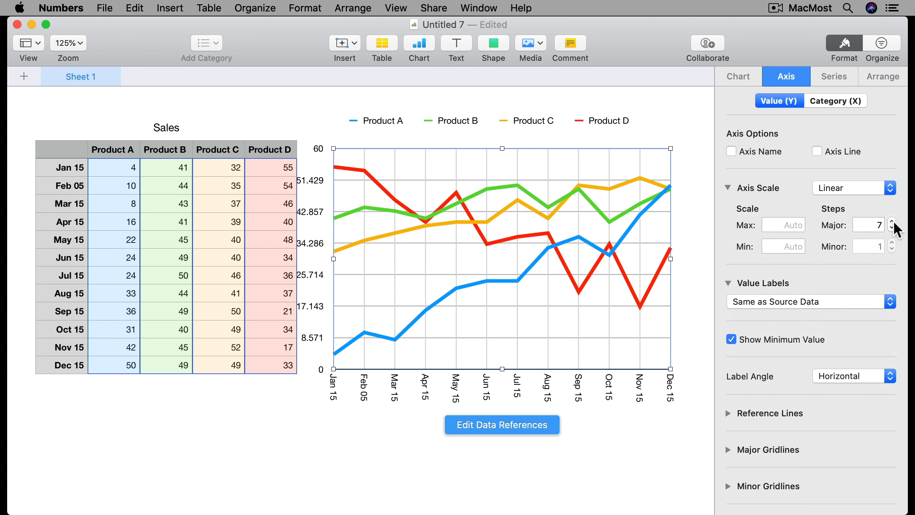
pyautogui.click(892, 228)
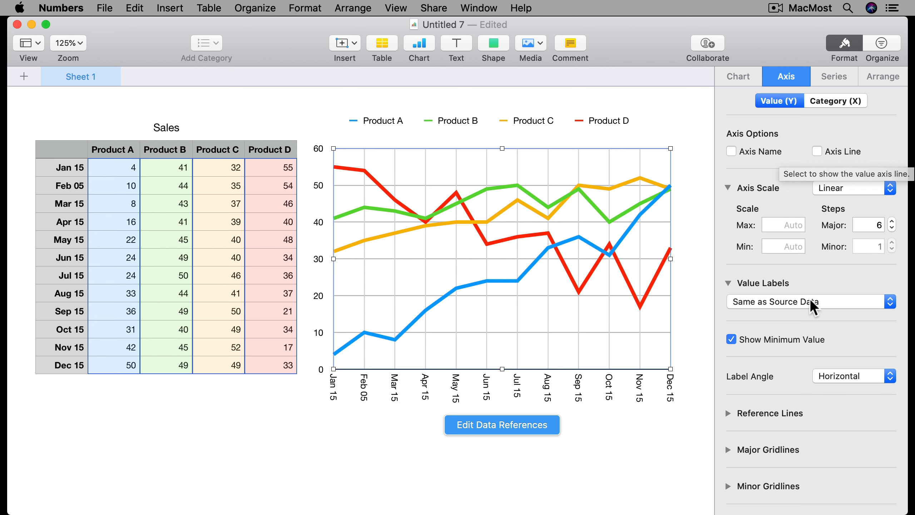
# Show the value axis's major gridline settings and add solid light gray minor gridlines to that axis.
pyautogui.click(729, 449)
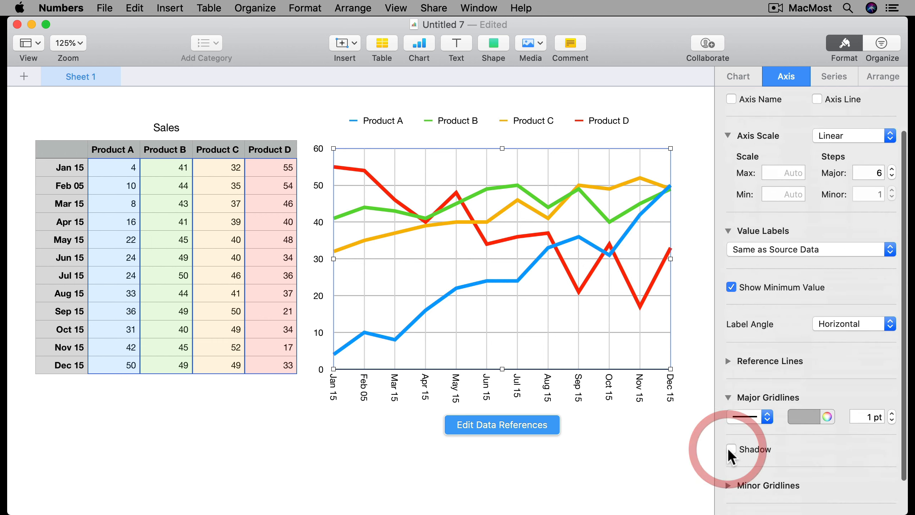
pyautogui.scroll(-5, 734, 432)
pyautogui.click(728, 445)
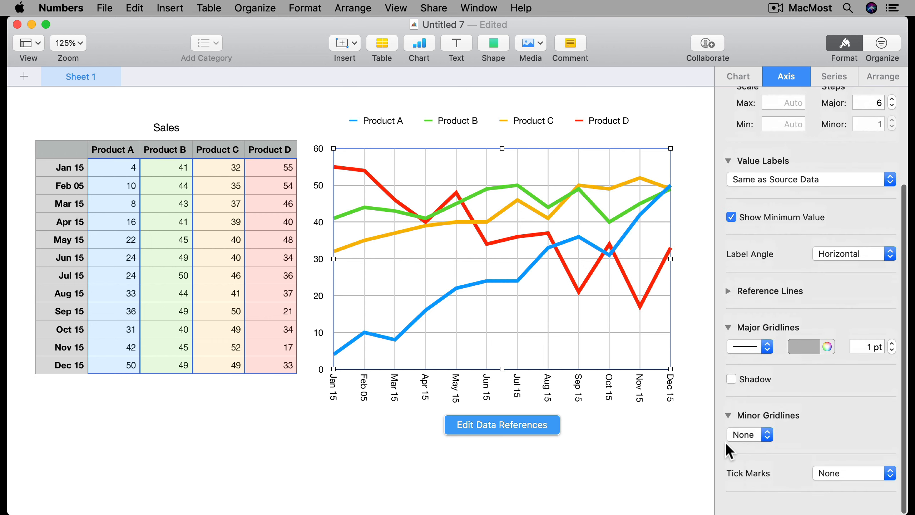
pyautogui.click(747, 447)
pyautogui.click(746, 455)
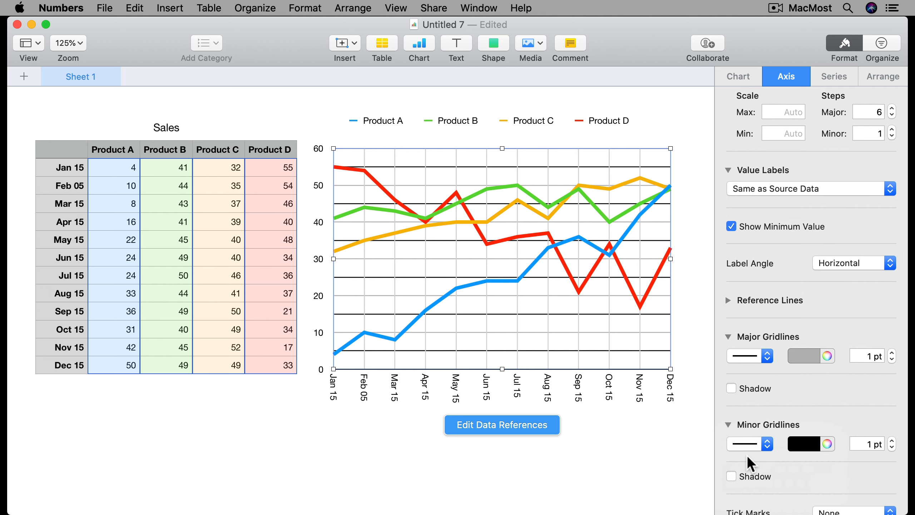
pyautogui.click(809, 443)
pyautogui.click(766, 416)
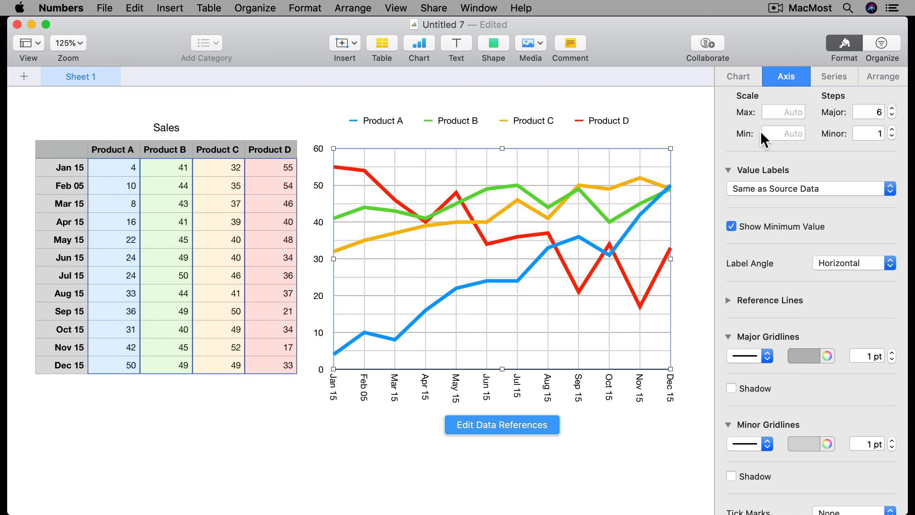
# Save the line chart's current formatting as a new chart style using all series styles.
pyautogui.scroll(5, 761, 131)
pyautogui.click(737, 74)
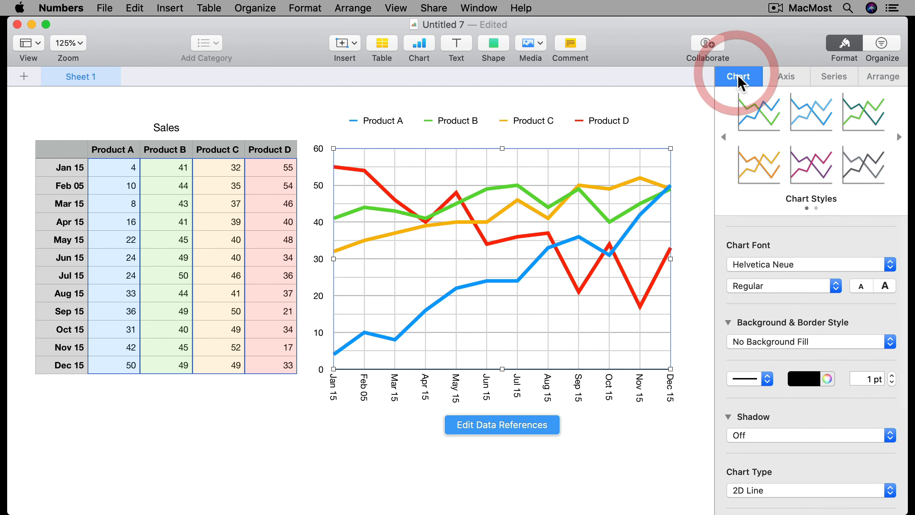
pyautogui.click(900, 137)
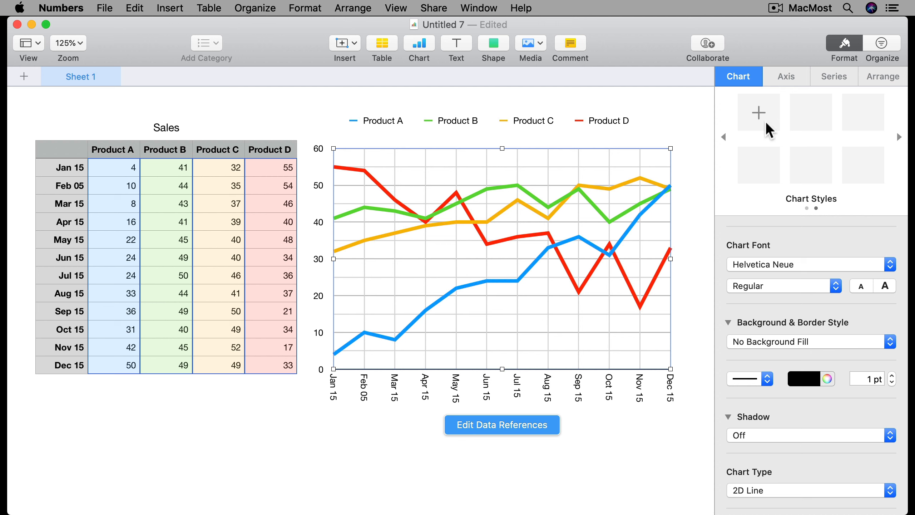
pyautogui.click(758, 112)
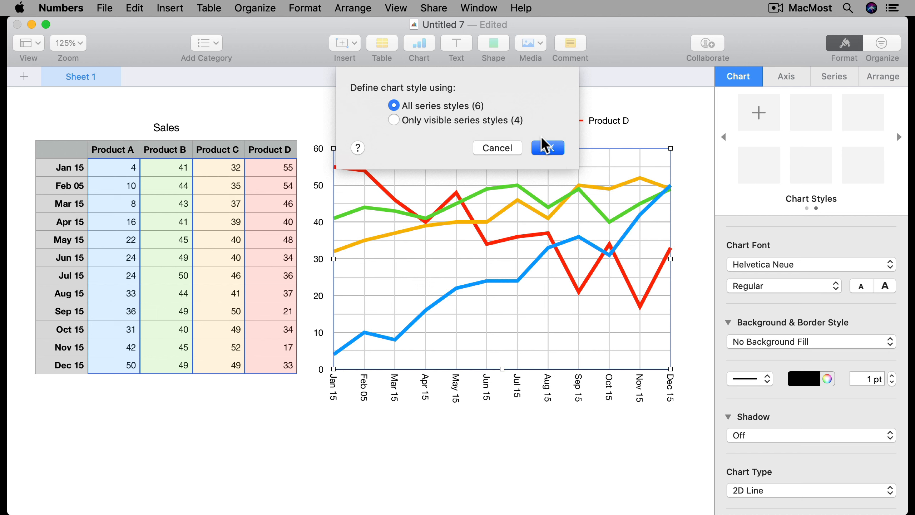
pyautogui.click(544, 148)
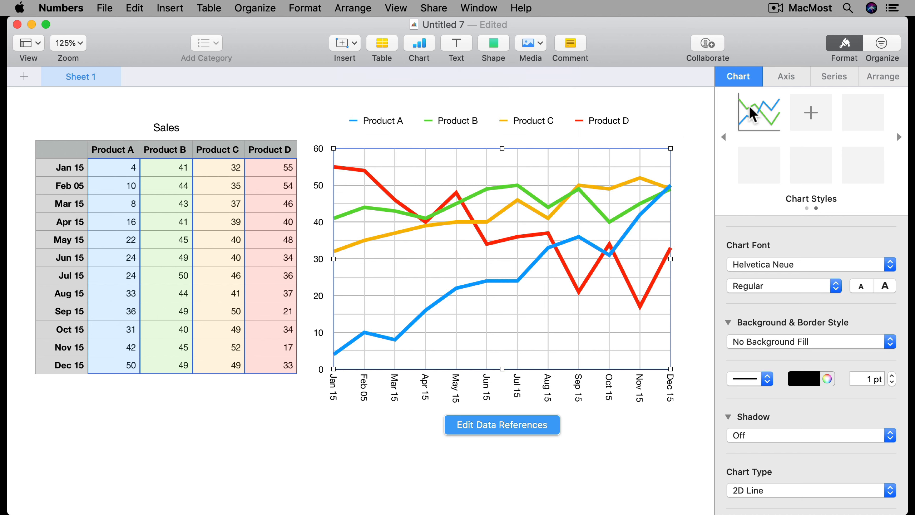
# Try the preset pink and purple chart style on the line chart, and reapply the saved custom style.
pyautogui.click(723, 137)
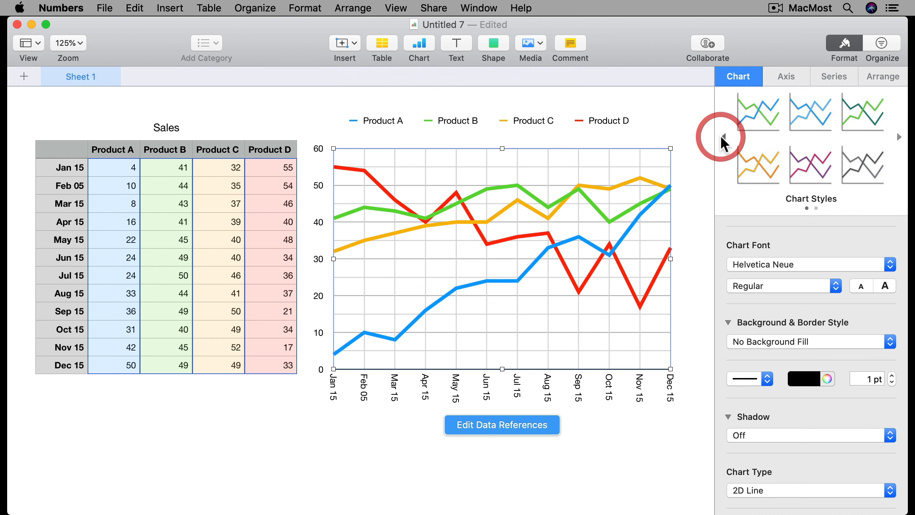
pyautogui.click(810, 172)
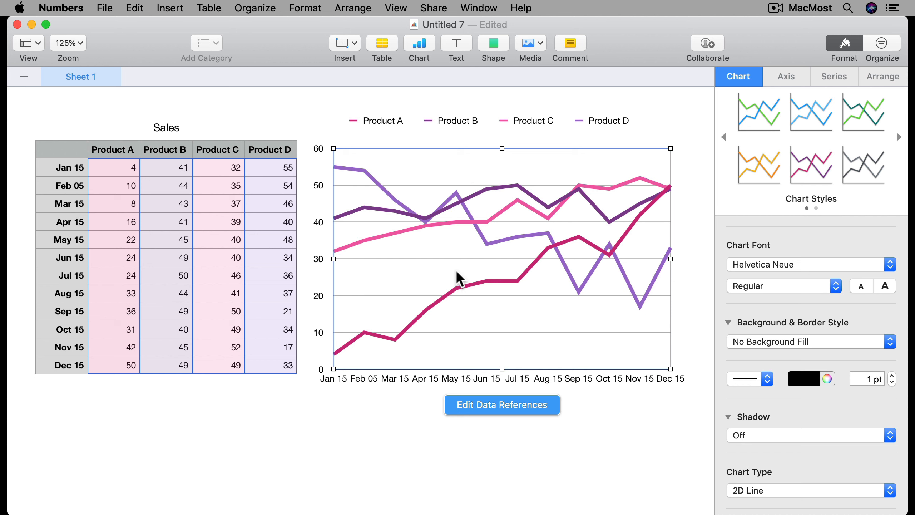
pyautogui.click(899, 137)
pyautogui.click(766, 109)
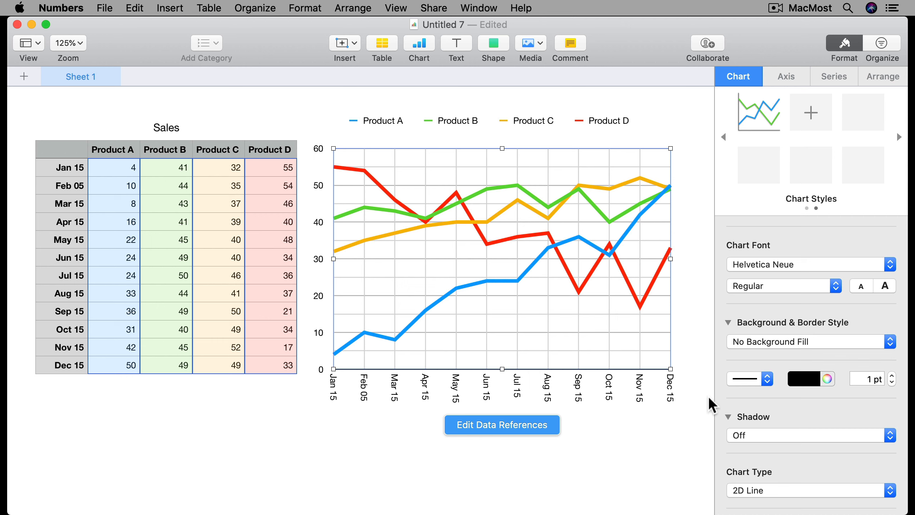
# Change the chart type to 3D Line and rotate the chart in 3D to adjust its viewing angle.
pyautogui.click(784, 489)
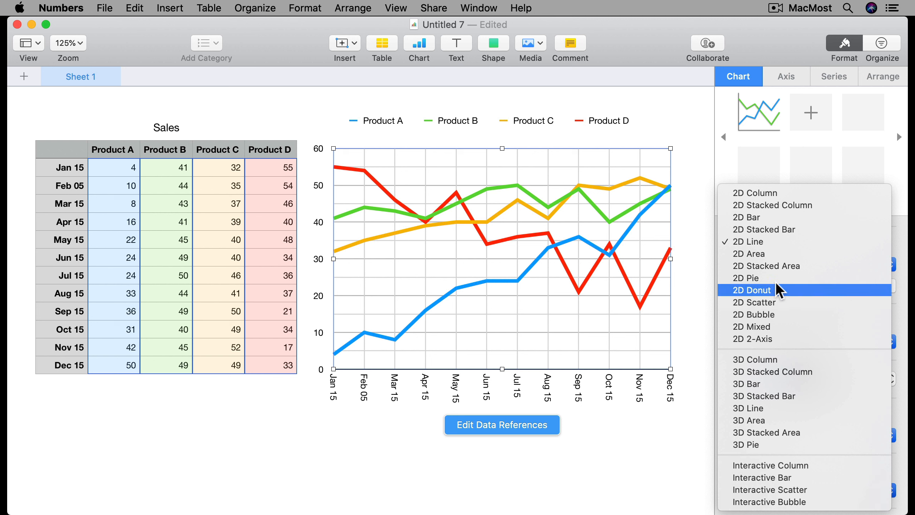
pyautogui.click(757, 405)
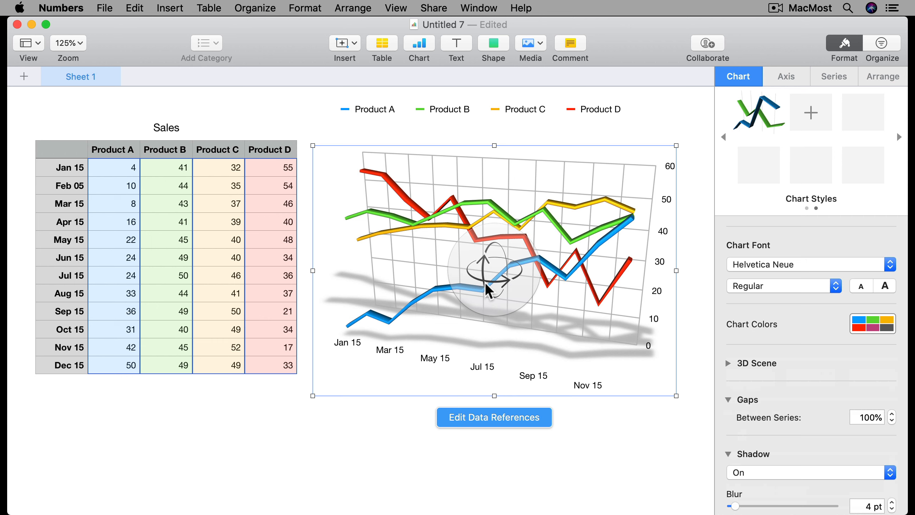
pyautogui.moveTo(487, 278); pyautogui.dragTo(392, 330)
pyautogui.moveTo(427, 303); pyautogui.dragTo(435, 260)
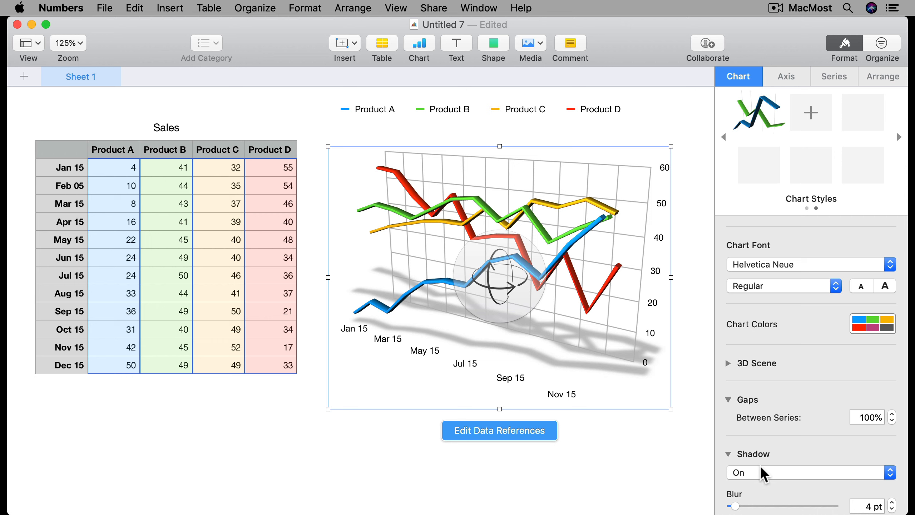
# Turn the 3D line chart's shadow off and move the chart below the Sales table, to about x 3.25 in, y 5.3 in.
pyautogui.click(751, 471)
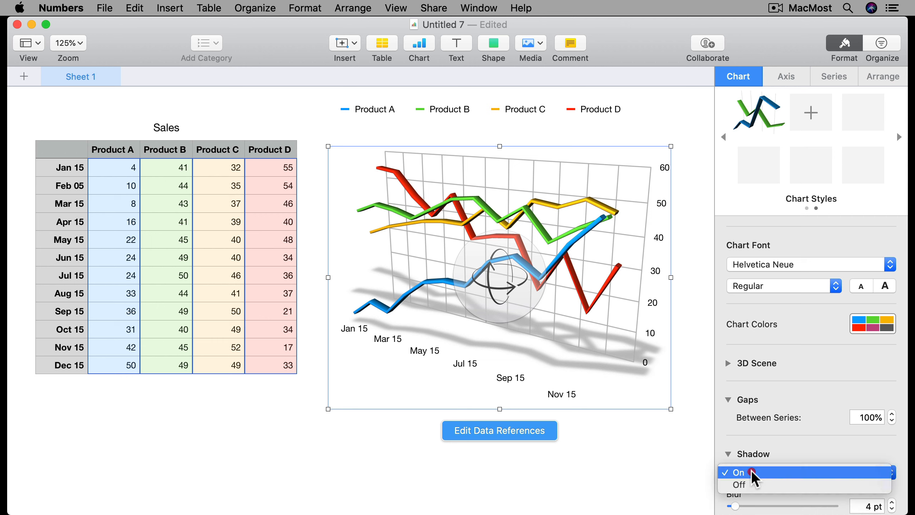
pyautogui.click(750, 481)
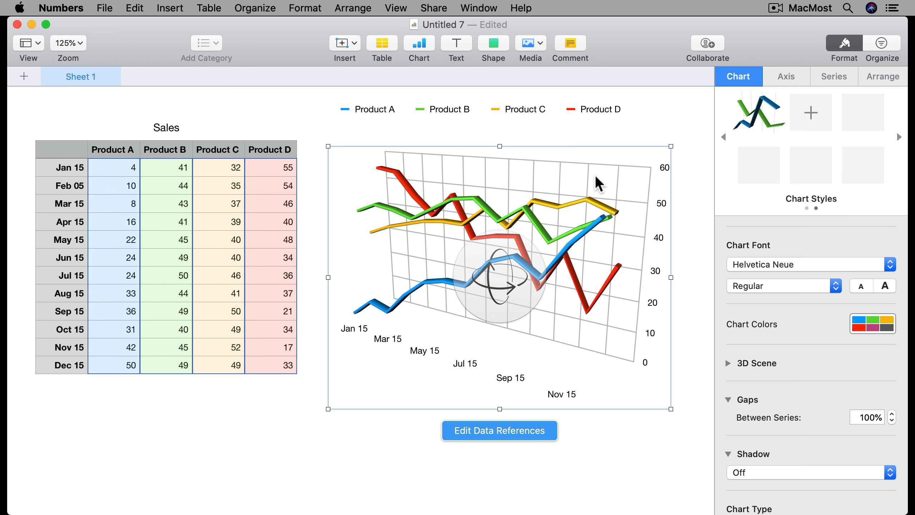
pyautogui.moveTo(580, 174); pyautogui.dragTo(497, 485)
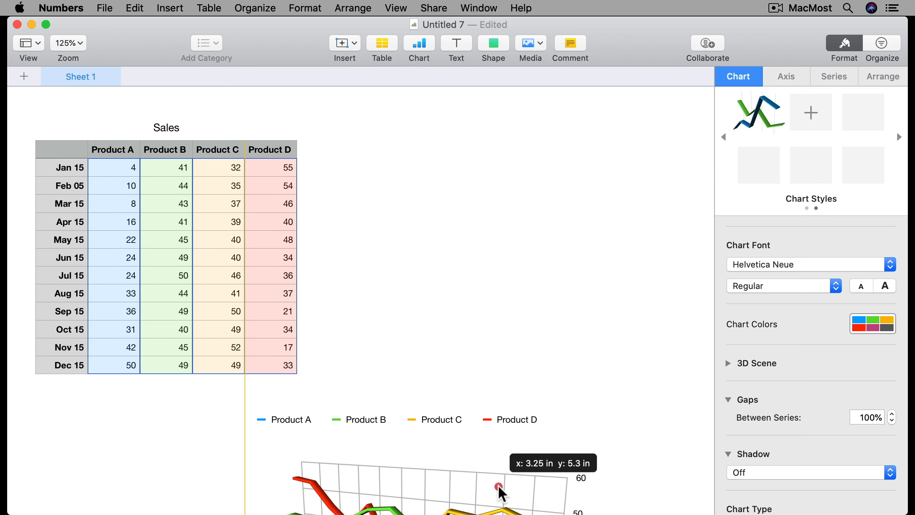
# Add a footer row below the Dec 15 row of the Sales table.
pyautogui.click(68, 201)
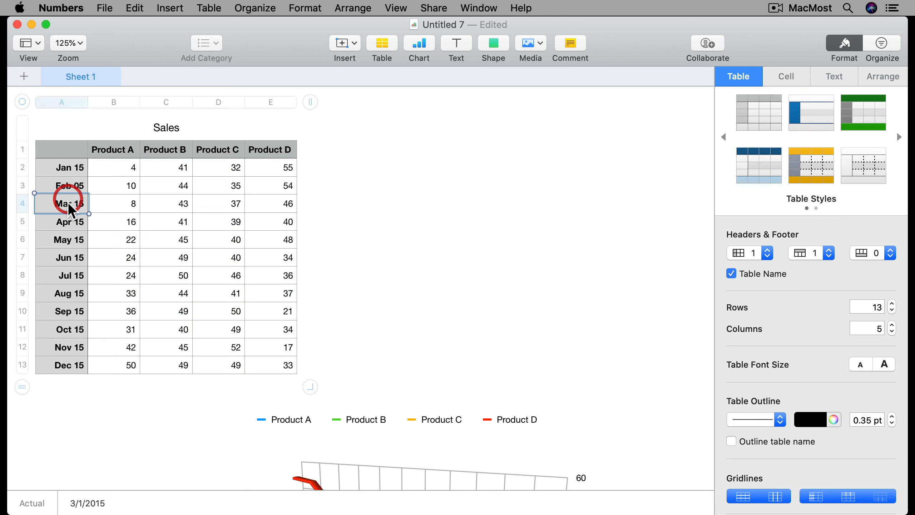
pyautogui.click(30, 367)
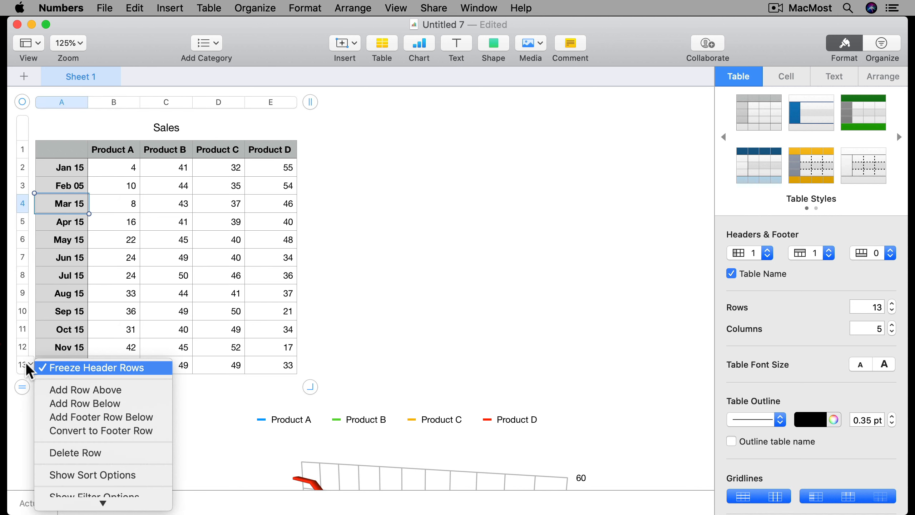
pyautogui.click(80, 418)
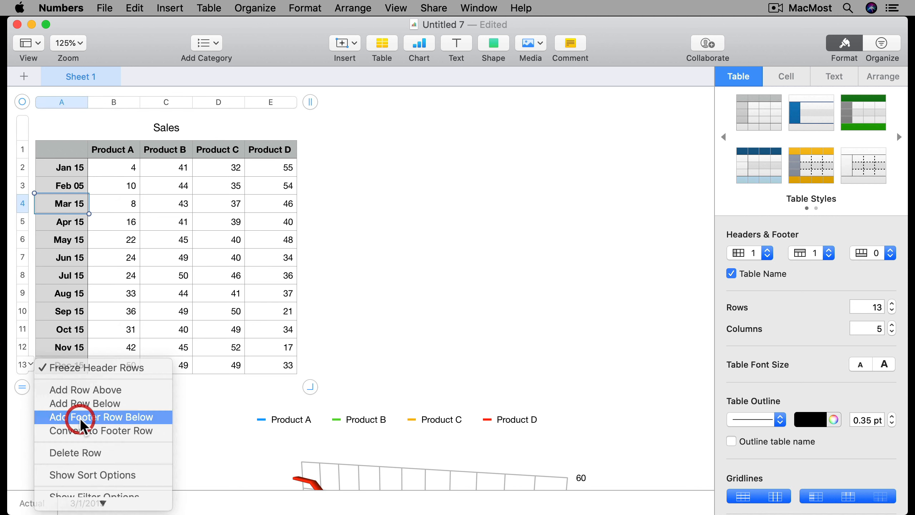
# Enter a SUM formula over the Product A column in that column's footer cell.
pyautogui.click(124, 379)
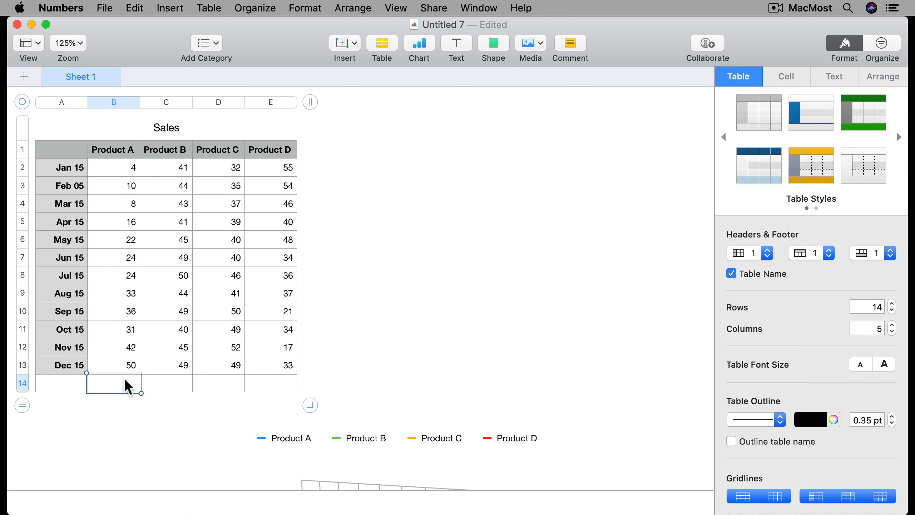
pyautogui.press('=')
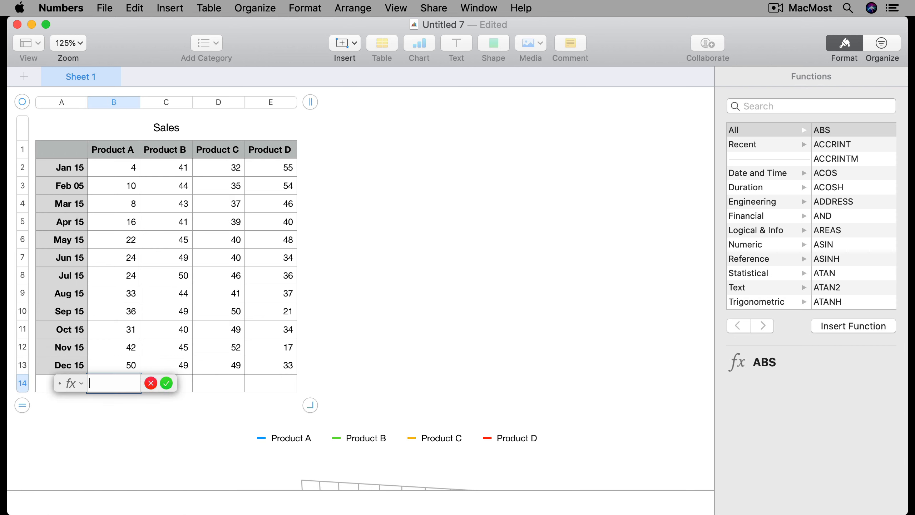
pyautogui.write('SUM')
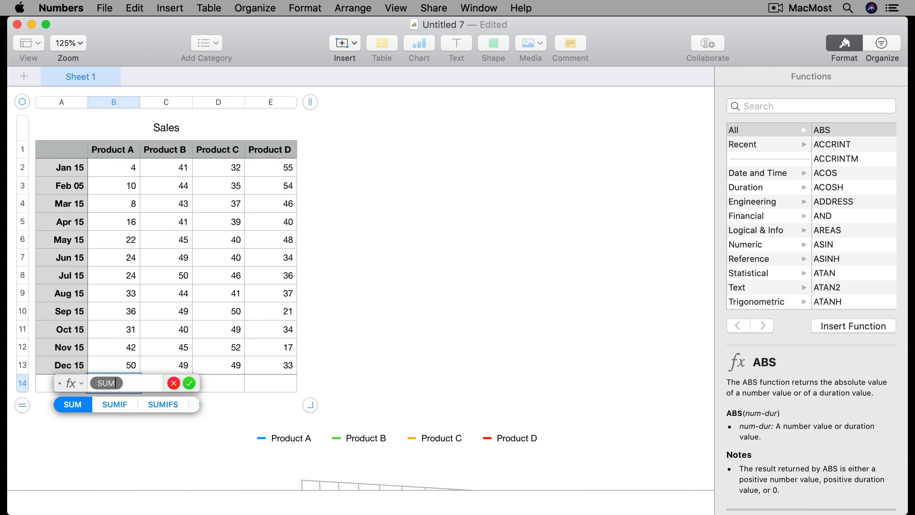
pyautogui.press('Return')
pyautogui.click(115, 103)
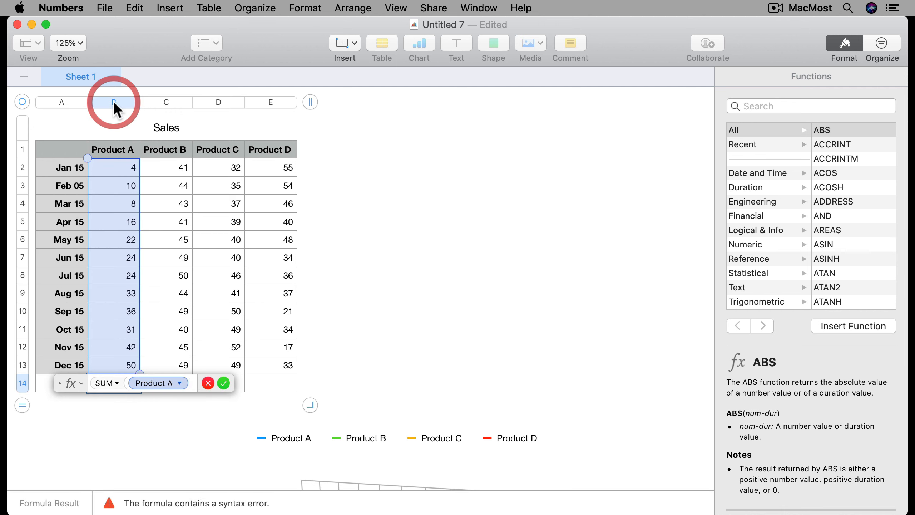
pyautogui.press('Return')
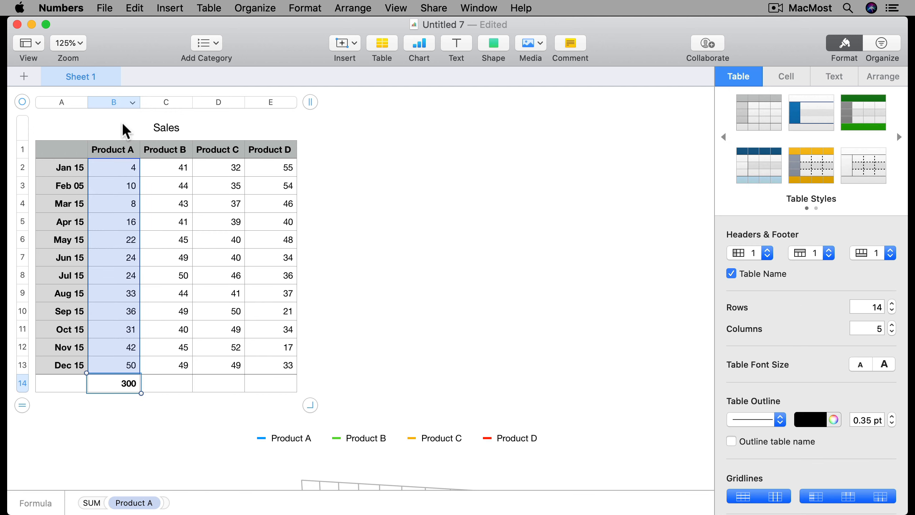
# Paste the copied SUM formula into the footer cells of Product B, Product C and Product D.
pyautogui.click(177, 381)
pyautogui.moveTo(176, 379); pyautogui.dragTo(282, 389)
pyautogui.press('super+v')
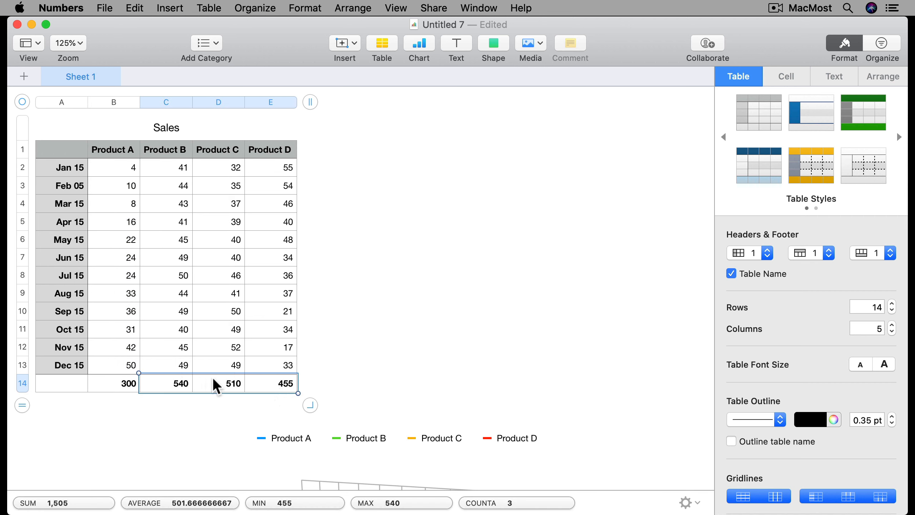
# Create a 2D pie chart from the four product totals in the footer row, beside the Sales table.
pyautogui.click(104, 383)
pyautogui.keyDown('shift'); pyautogui.click(262, 382); pyautogui.keyUp('shift')
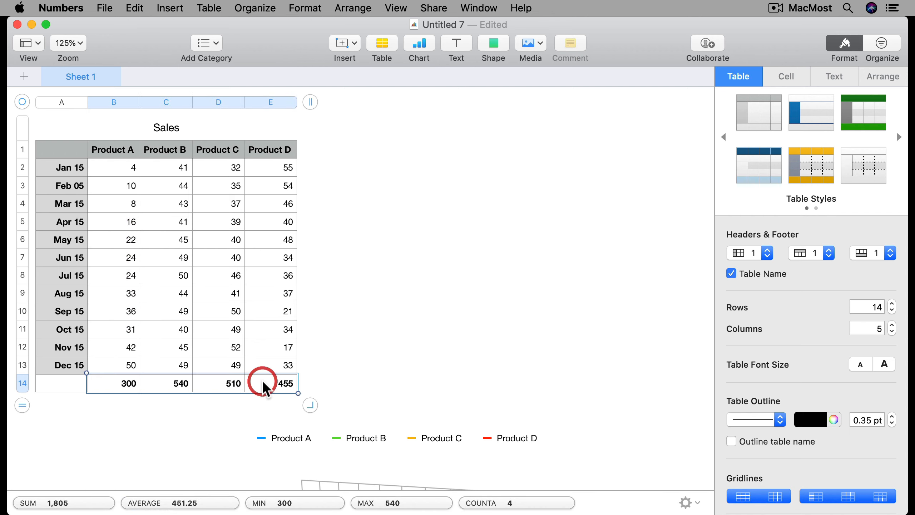
pyautogui.click(424, 43)
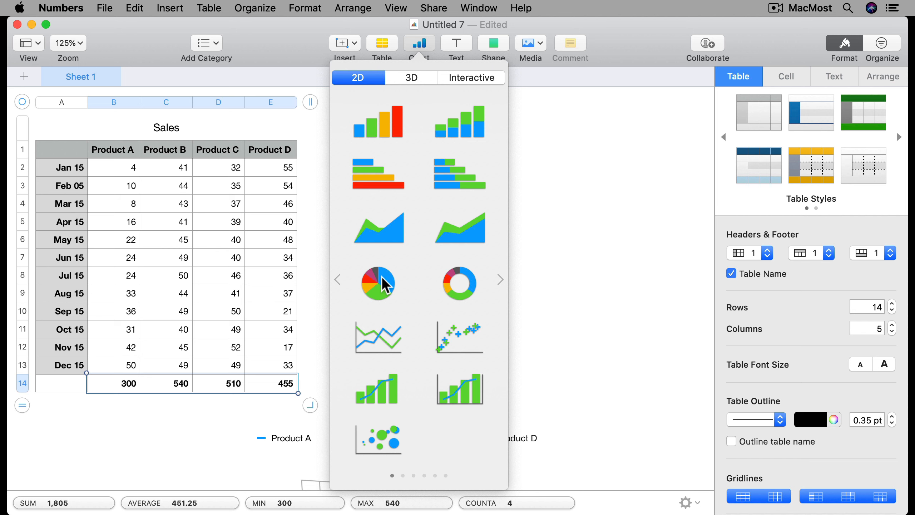
pyautogui.click(385, 285)
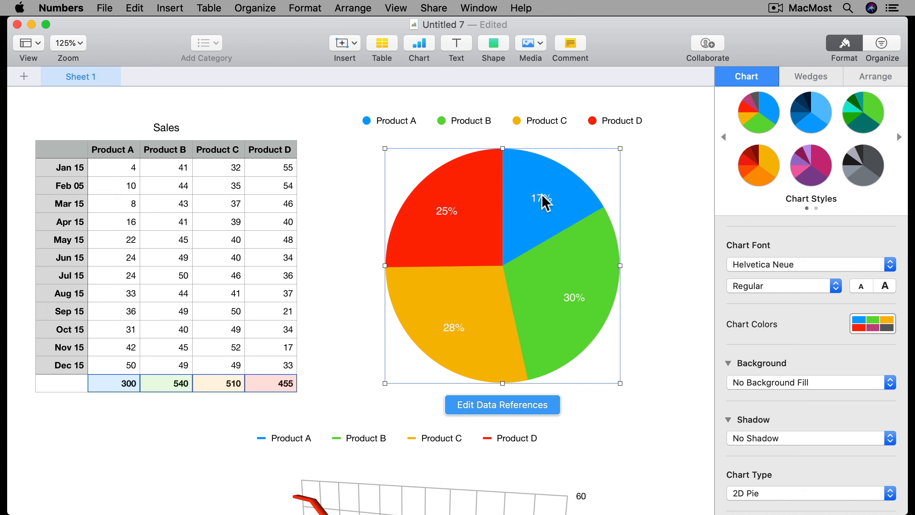
# Set the pie chart's value labels to Number format and show the data point names on the wedges.
pyautogui.click(808, 77)
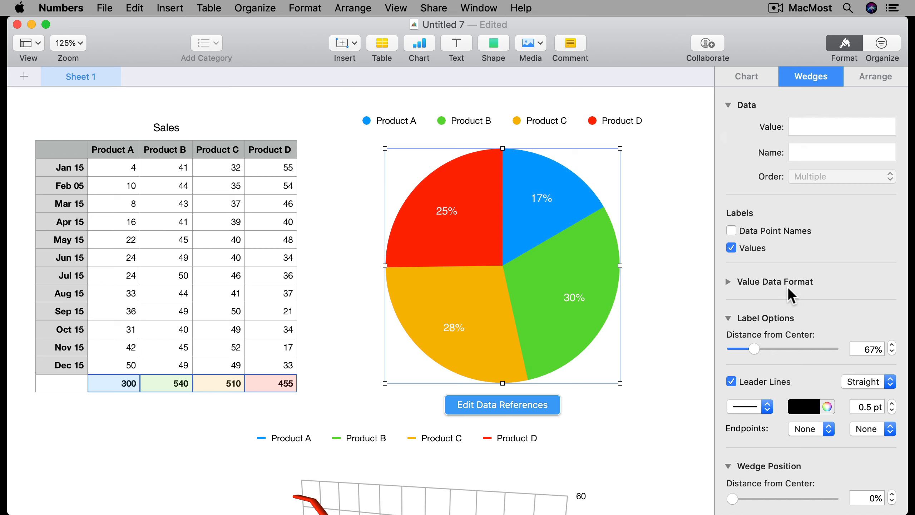
pyautogui.click(728, 283)
pyautogui.click(759, 302)
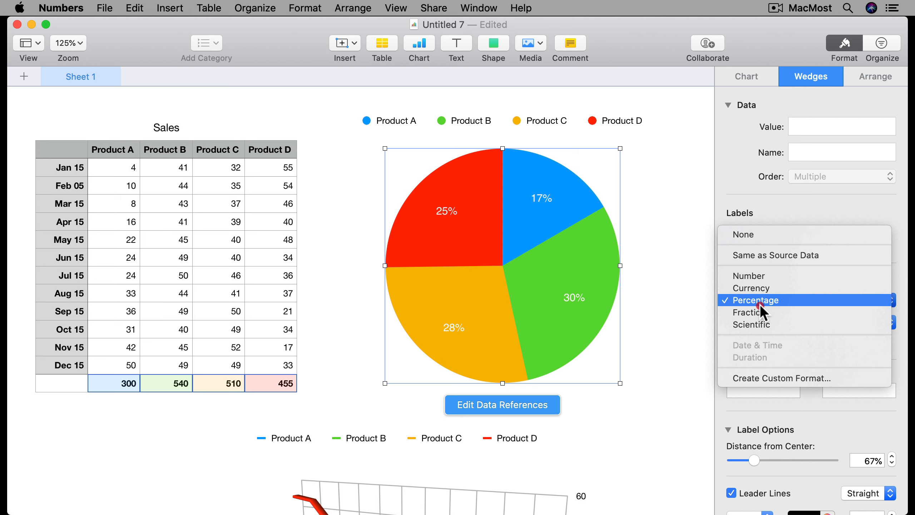
pyautogui.click(760, 276)
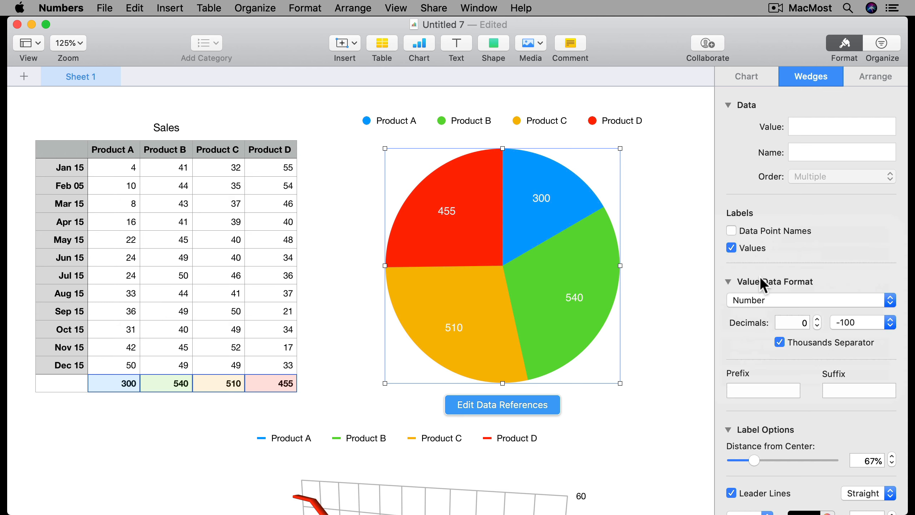
pyautogui.click(731, 230)
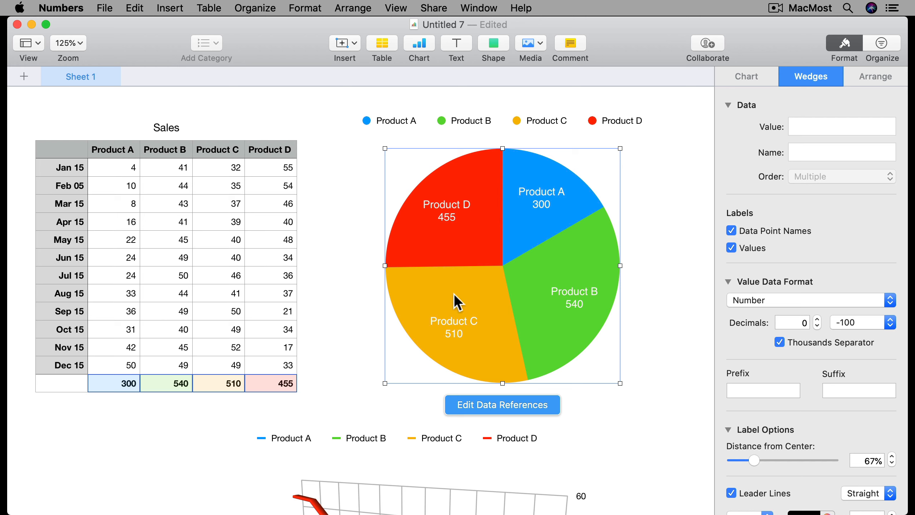
# Pull the Product C wedge out of the pie to a distance of 13% from the center.
pyautogui.click(457, 321)
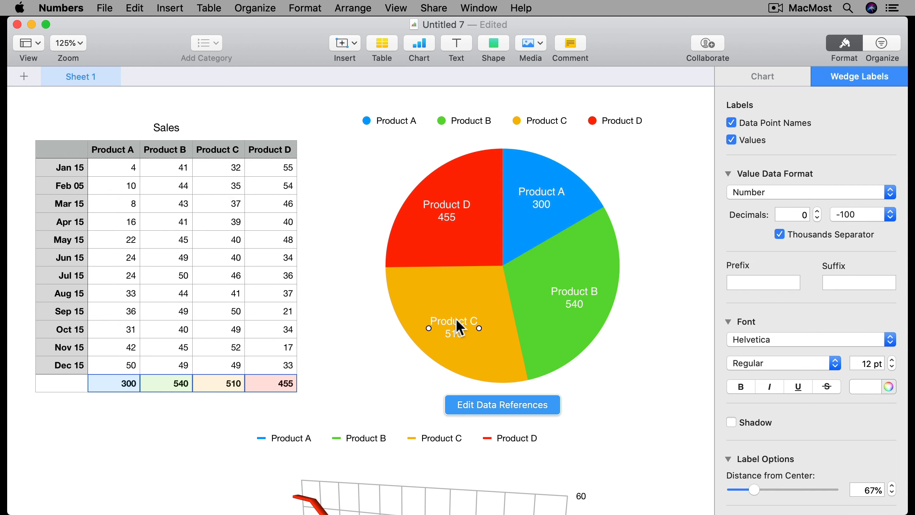
pyautogui.click(457, 302)
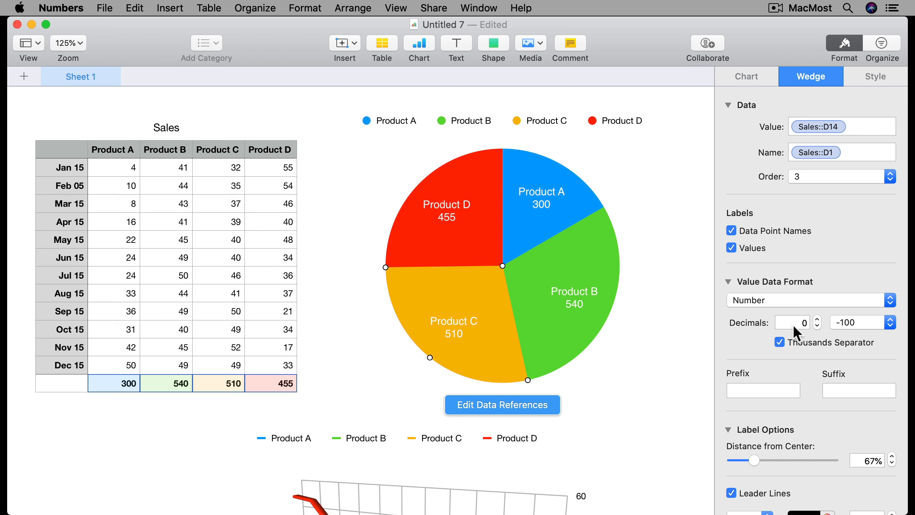
pyautogui.scroll(-5, 792, 412)
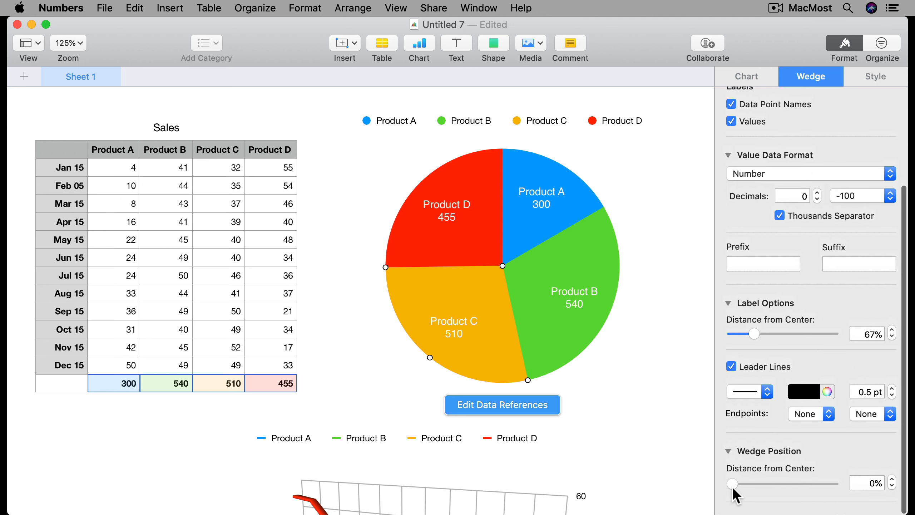
pyautogui.moveTo(732, 482); pyautogui.dragTo(745, 482)
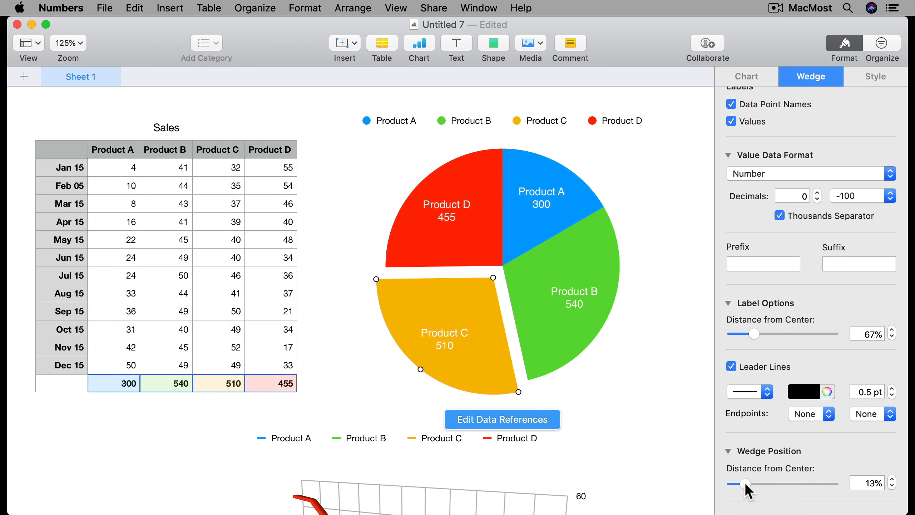
pyautogui.scroll(5, 780, 255)
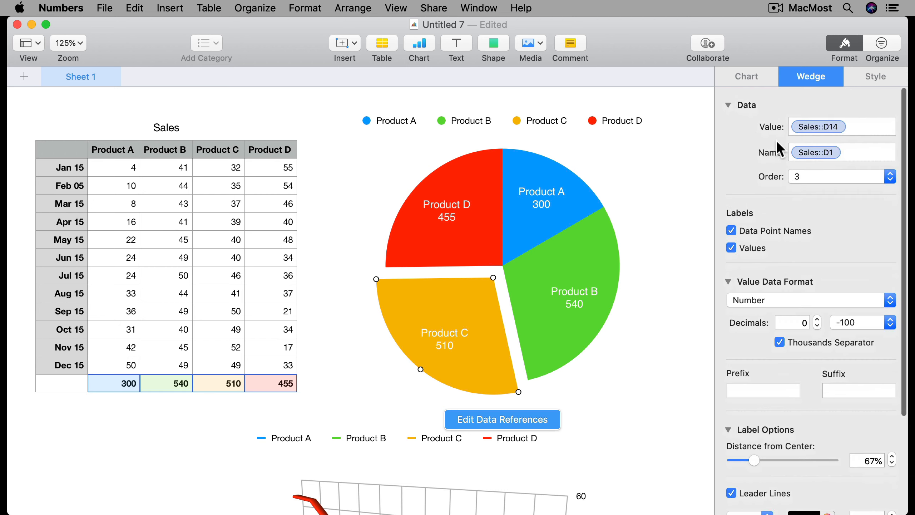
# Change the pie chart to 3D Pie and rotate it in 3D to adjust its viewing angle.
pyautogui.click(746, 76)
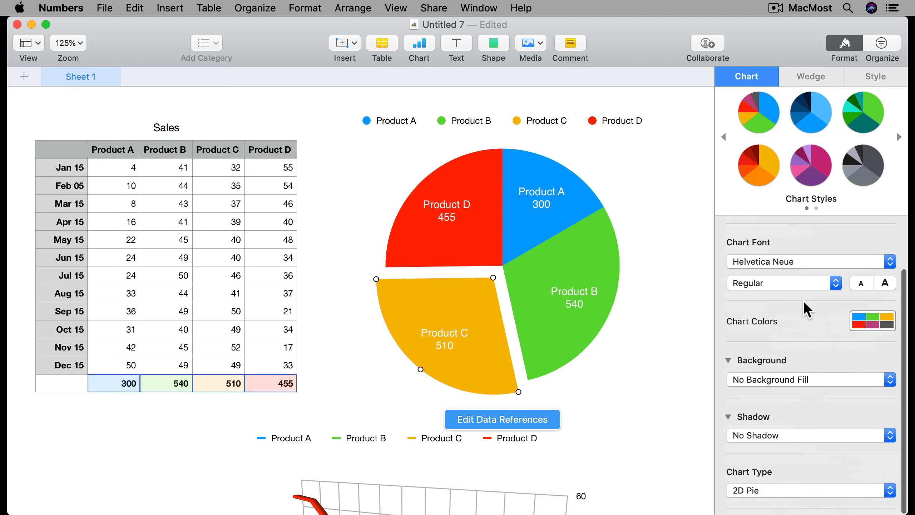
pyautogui.click(782, 491)
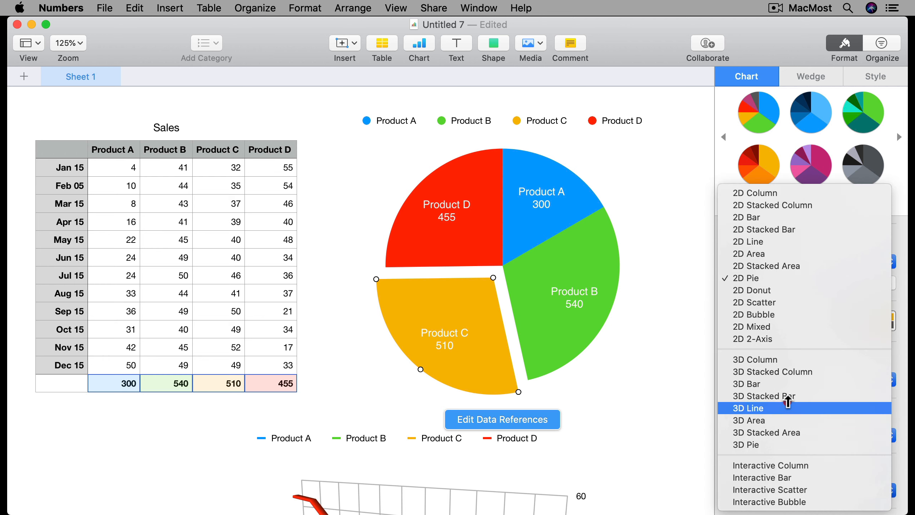
pyautogui.click(777, 444)
pyautogui.moveTo(492, 297); pyautogui.dragTo(613, 189)
pyautogui.moveTo(635, 169); pyautogui.dragTo(654, 152)
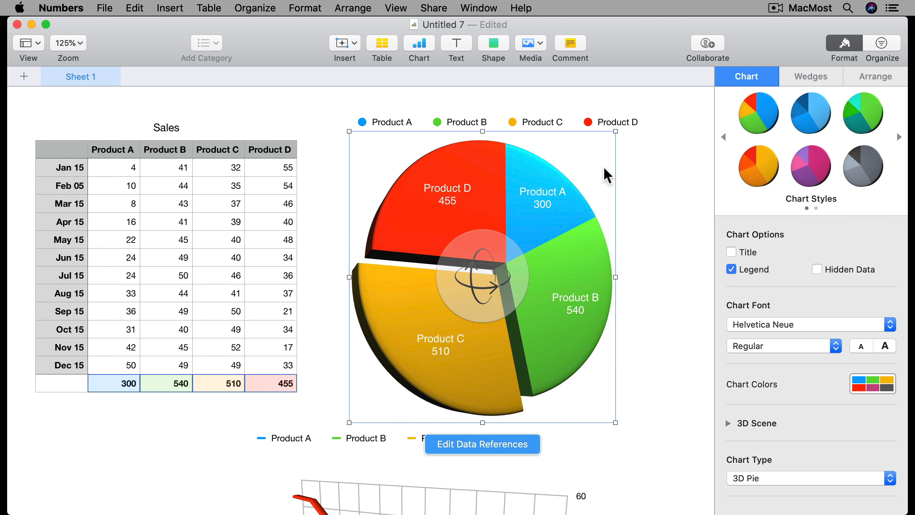
# Set the sheet zoom to 50% and move the 3D line chart left, beneath the Sales table and pie chart.
pyautogui.click(74, 47)
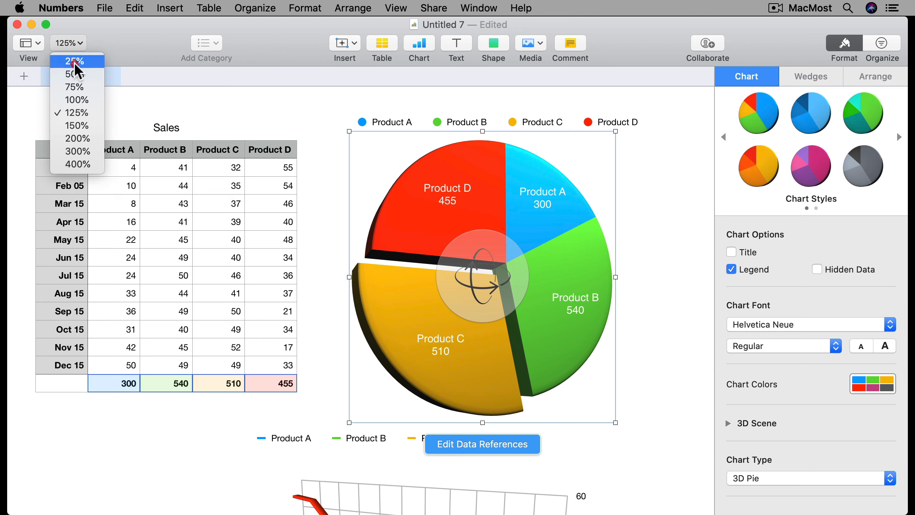
pyautogui.click(70, 67)
pyautogui.moveTo(208, 296); pyautogui.dragTo(162, 300)
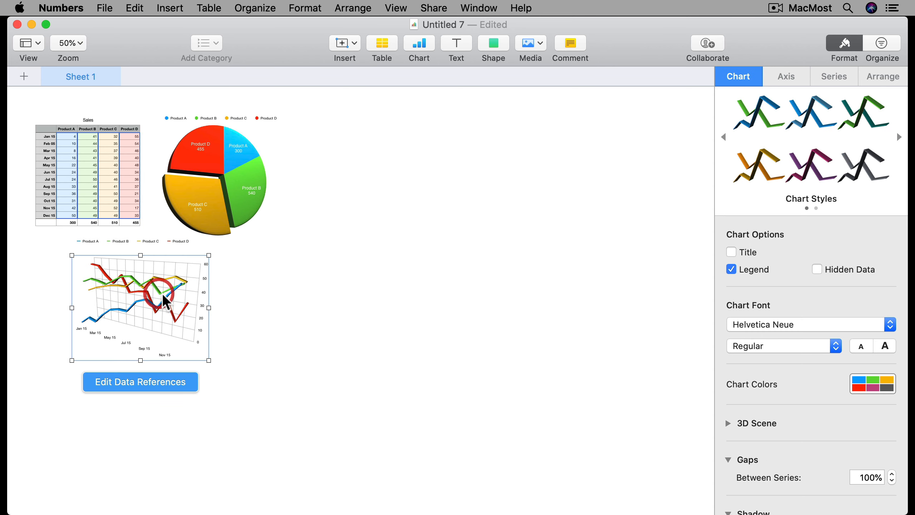
pyautogui.click(246, 338)
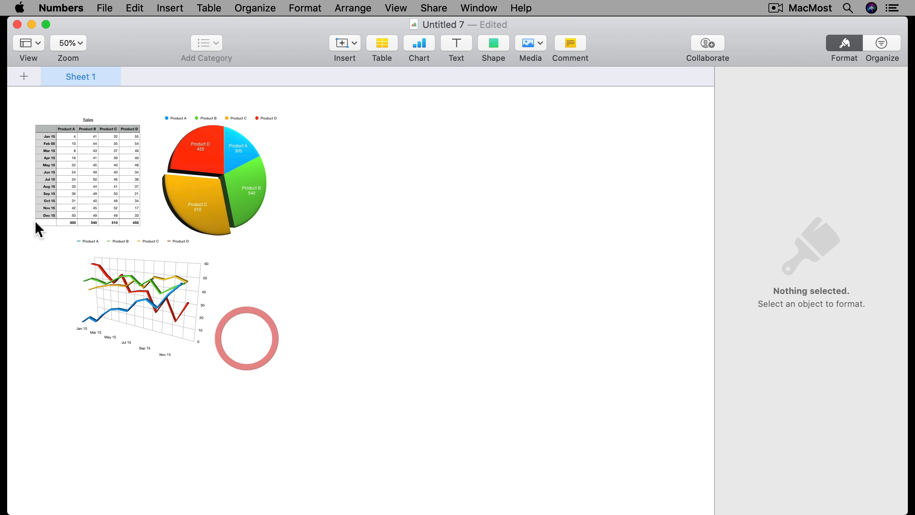